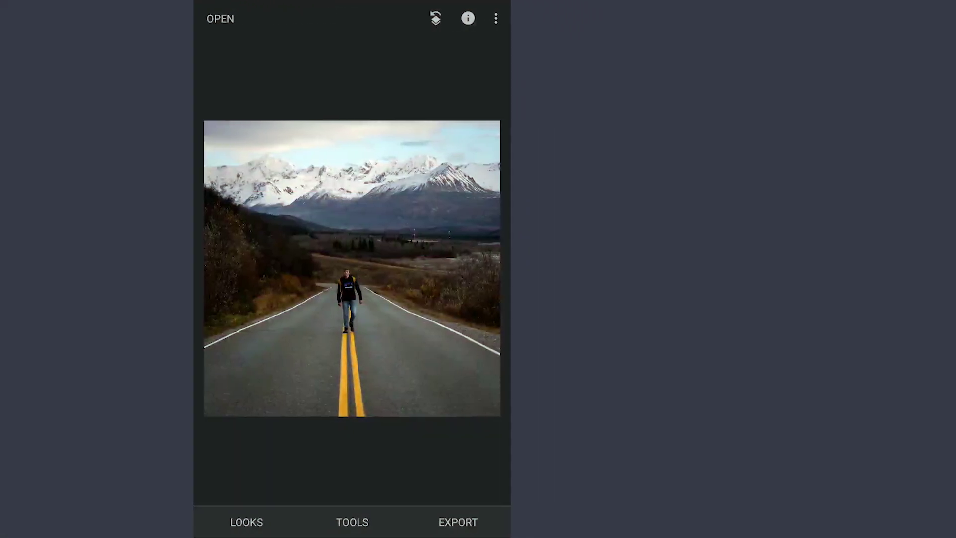
Show the editing tools grid for the mountain-road photo.
left_click(353, 521)
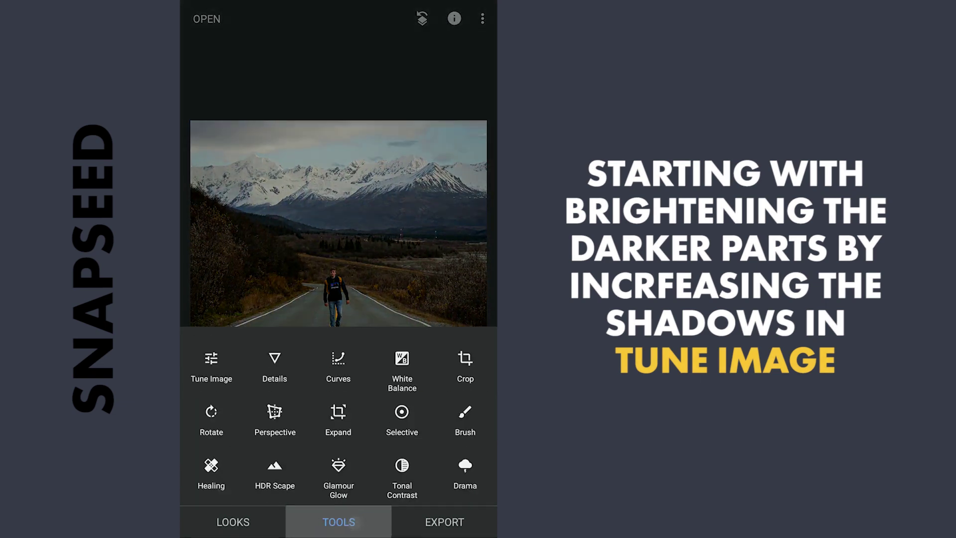
Raise Tune Image Shadows to about +77, apply it, and save a copy.
left_click(220, 187)
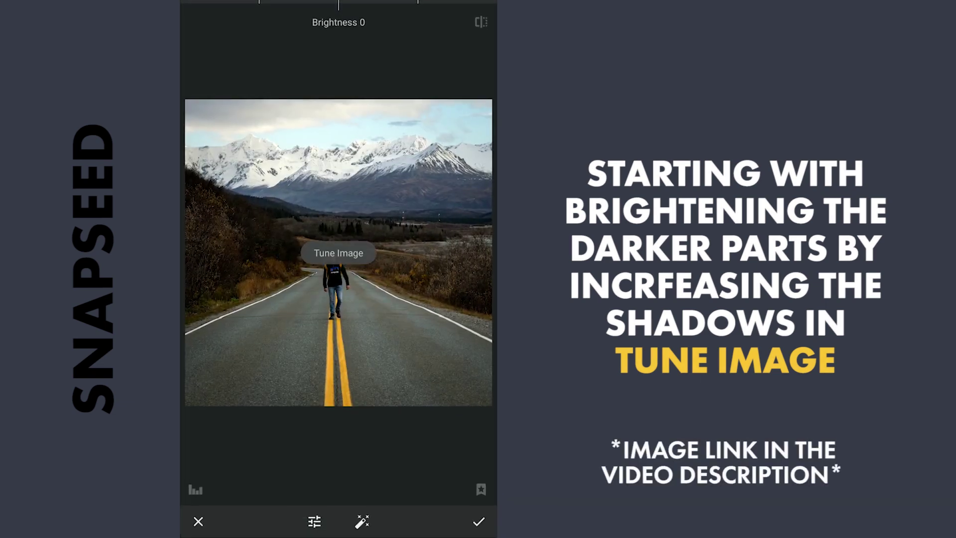
left_click_drag(415, 440, 421, 288)
left_click_drag(361, 458, 424, 455)
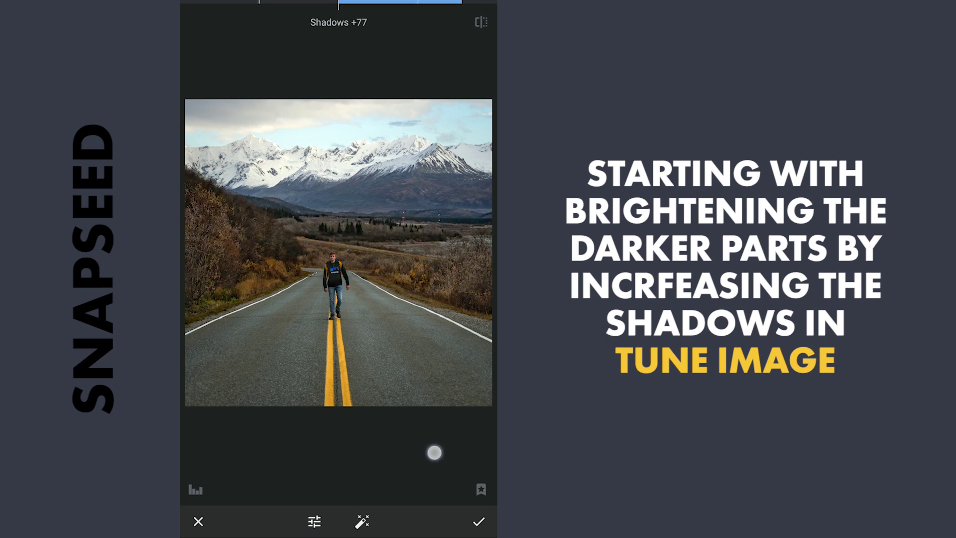
left_click(479, 521)
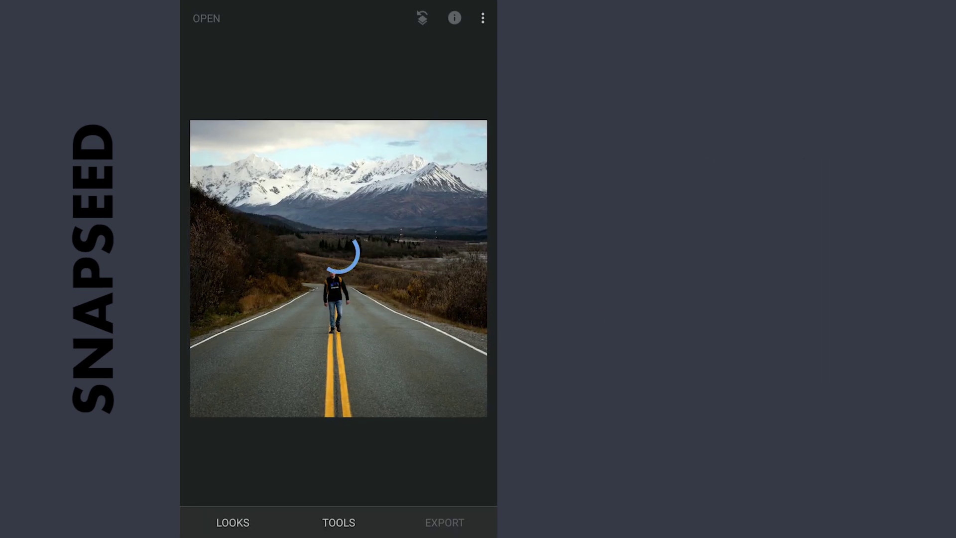
left_click(453, 521)
left_click(385, 409)
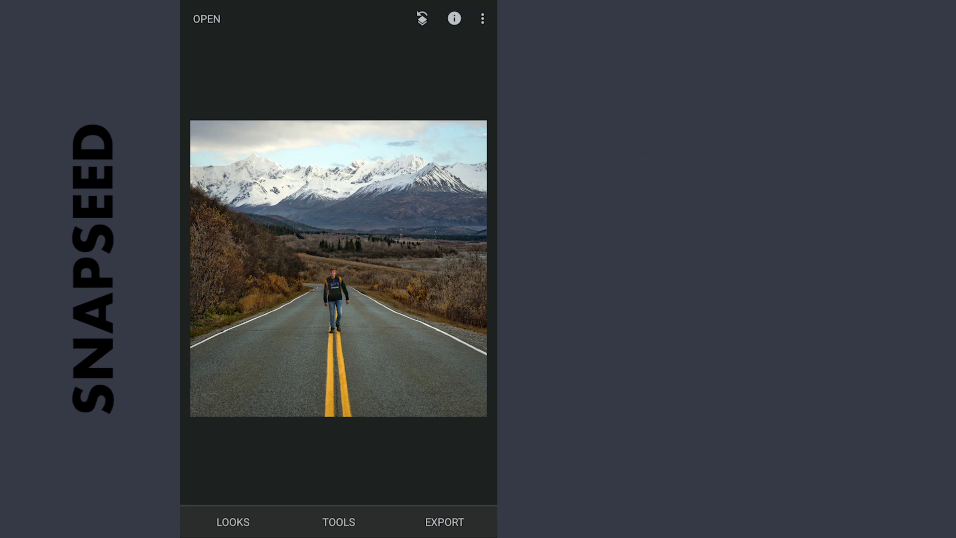
Expand the canvas with extra white space above the photo.
left_click(359, 523)
left_click(337, 240)
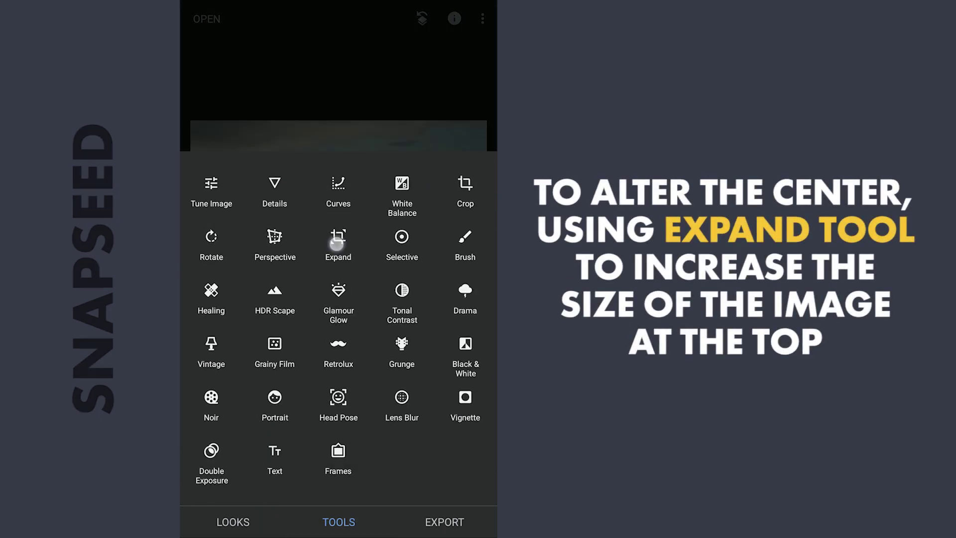
mouse_move(346, 136)
left_mouse_down()
mouse_move(349, 80)
mouse_move(346, 101)
left_mouse_up()
left_click(472, 519)
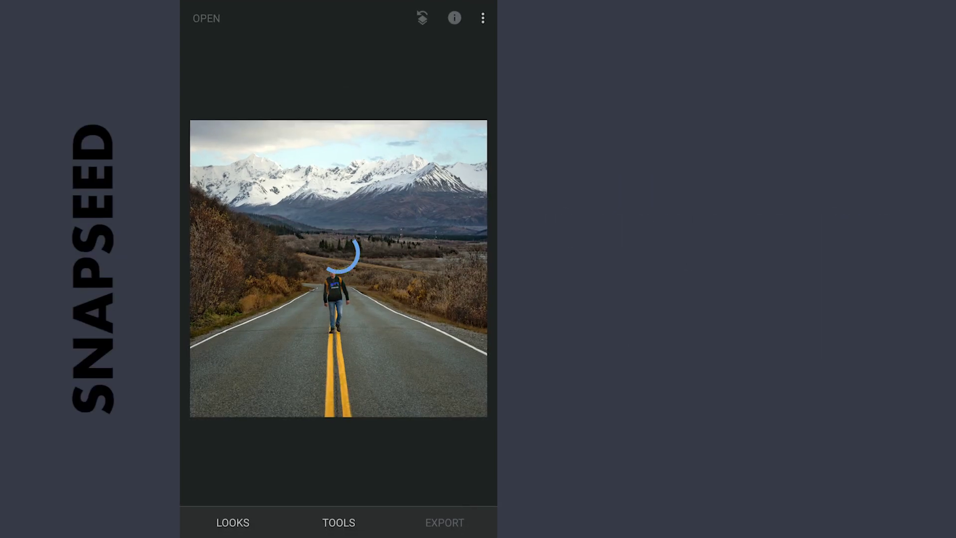
Stretch the photo vertically twice using Perspective in Scale mode.
left_click(358, 522)
left_click(274, 278)
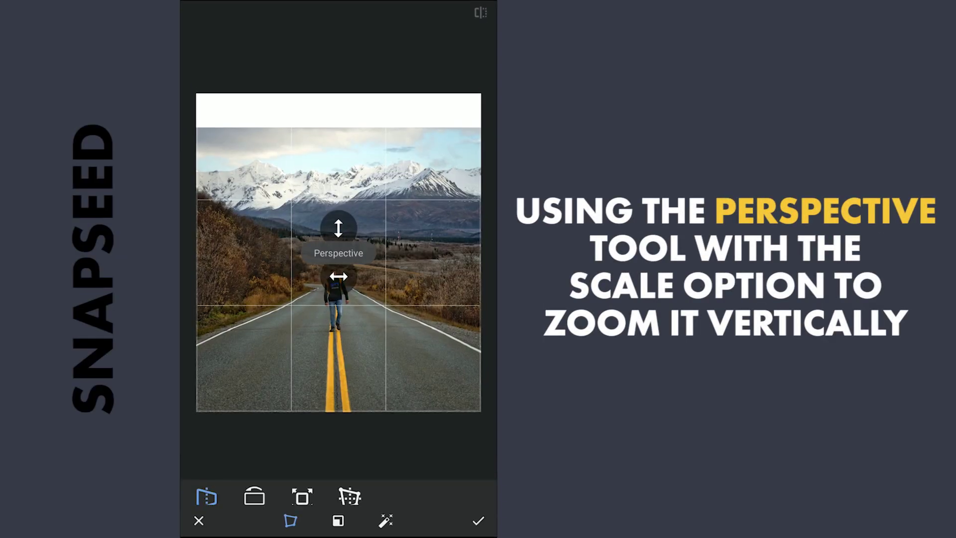
left_click(302, 471)
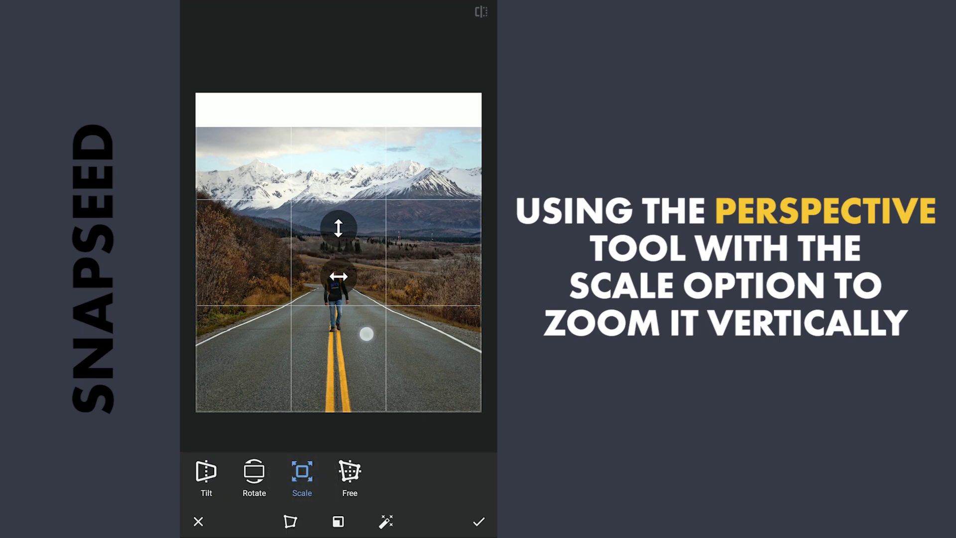
left_click_drag(367, 333, 372, 482)
left_click(479, 524)
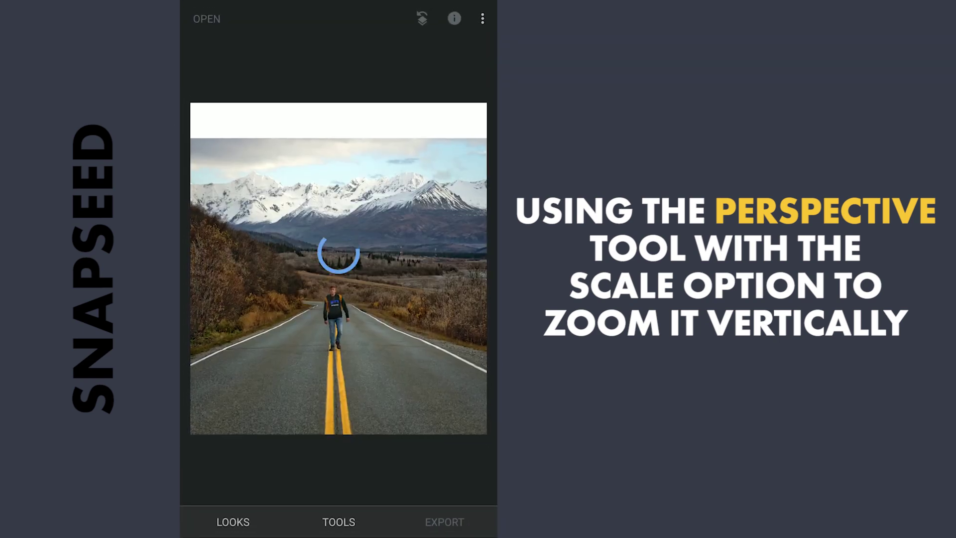
left_click(363, 523)
left_click(274, 242)
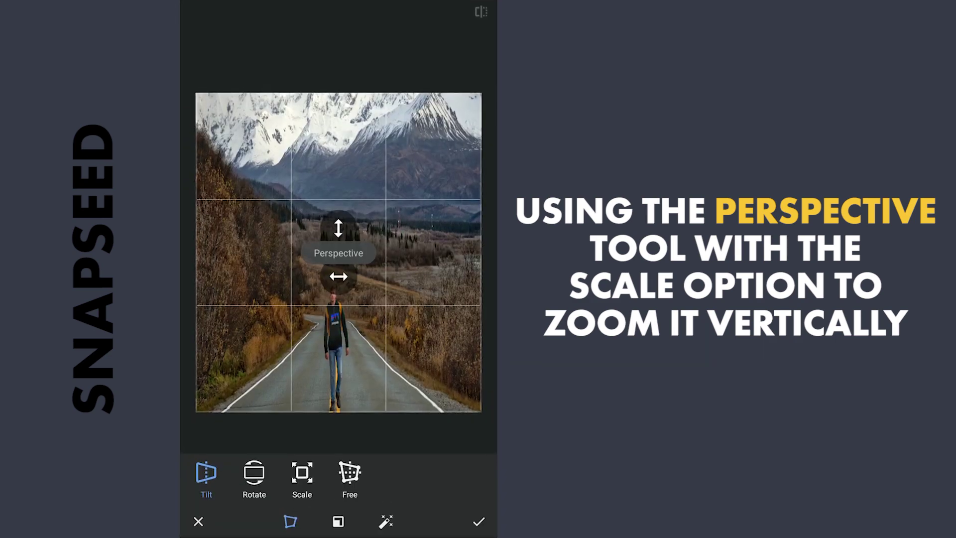
left_click(312, 491)
left_click_drag(360, 386, 366, 482)
left_click(475, 525)
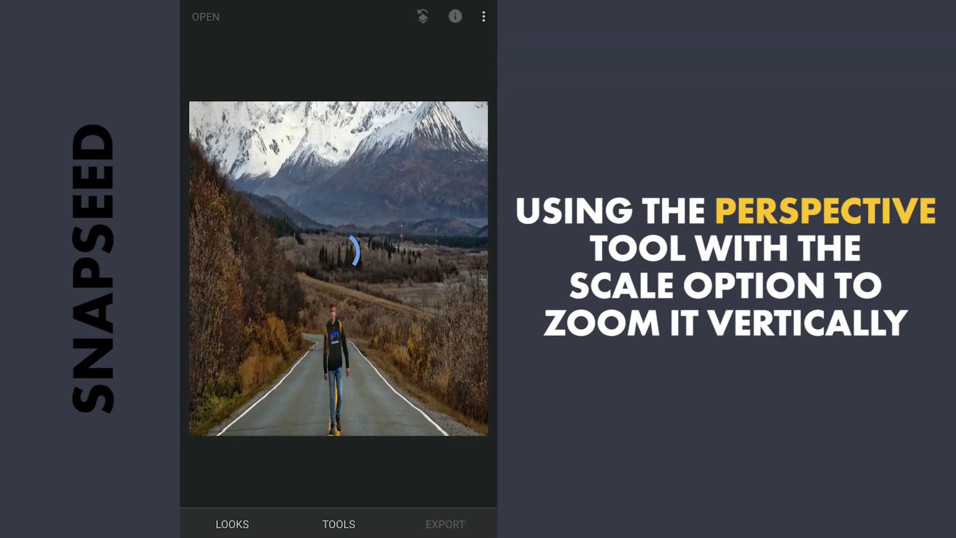
Delete both Perspective edits in View edits and save a copy.
left_click(422, 19)
left_click(348, 475)
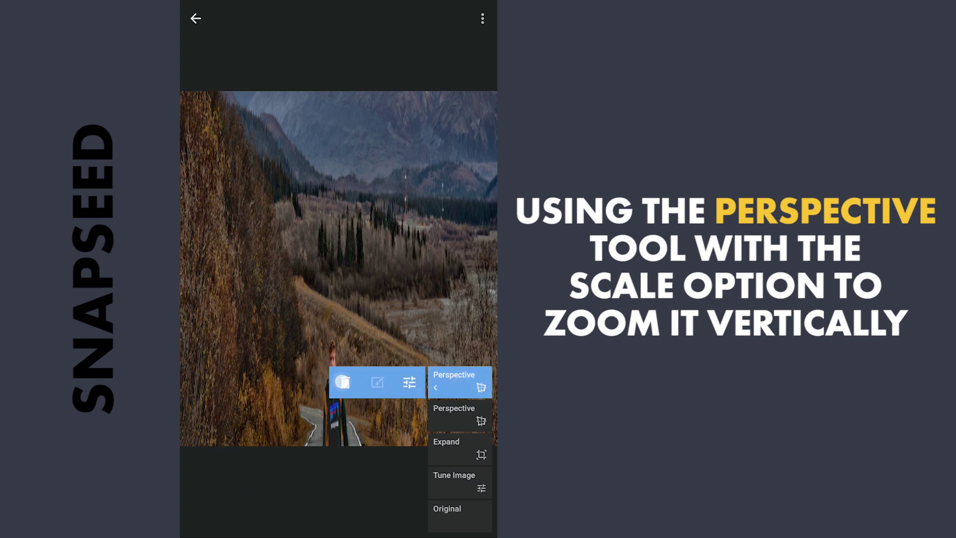
left_click(342, 382)
left_click(346, 416)
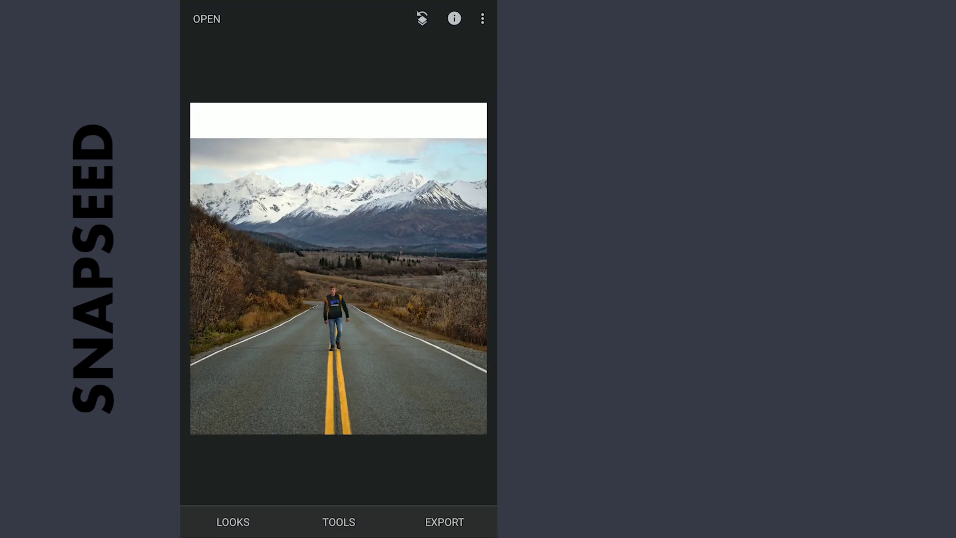
left_click(446, 521)
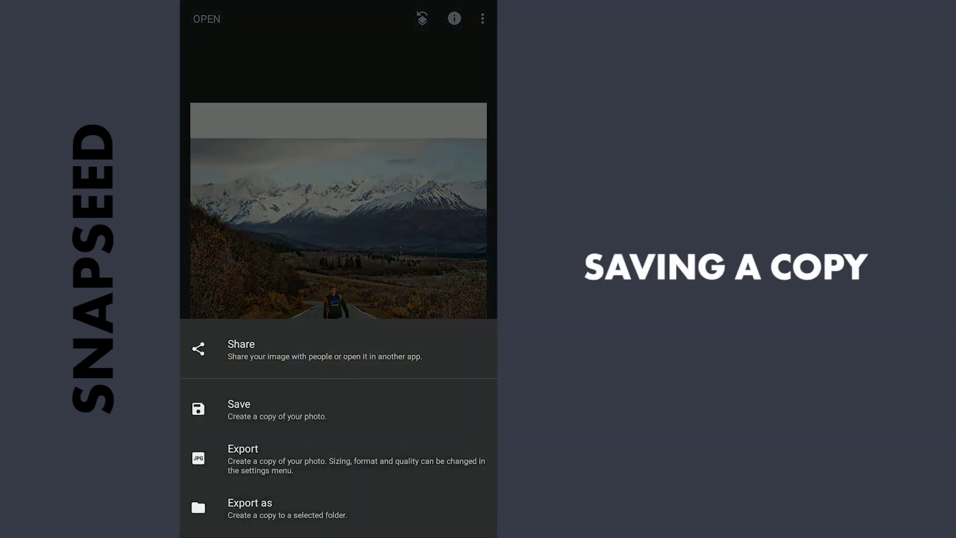
left_click(246, 409)
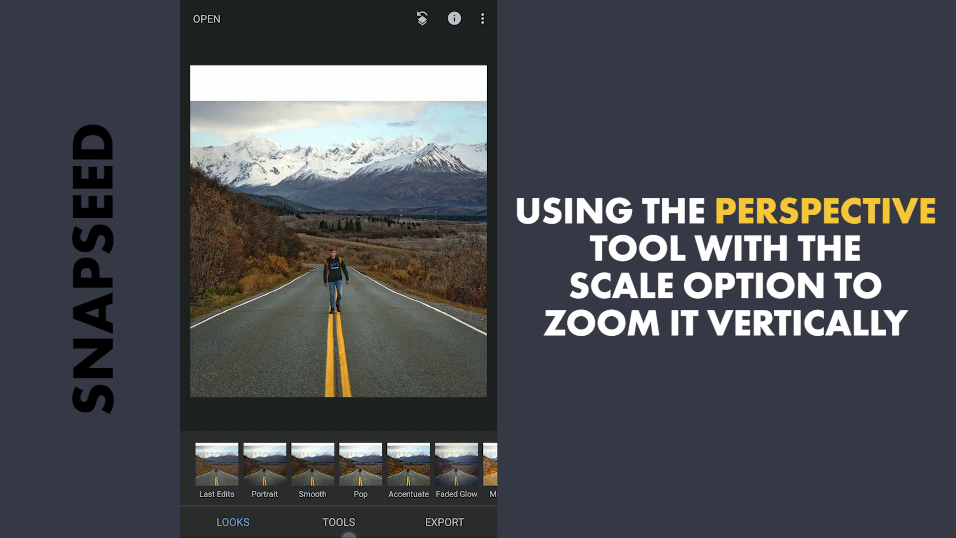
Stretch the photo vertically with Perspective in Scale mode.
left_click(243, 527)
left_click(338, 521)
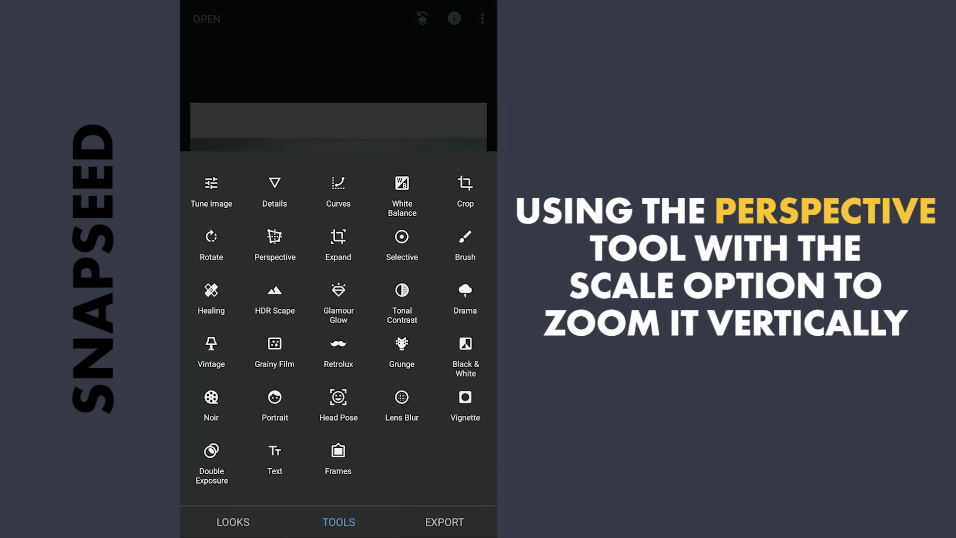
left_click(277, 240)
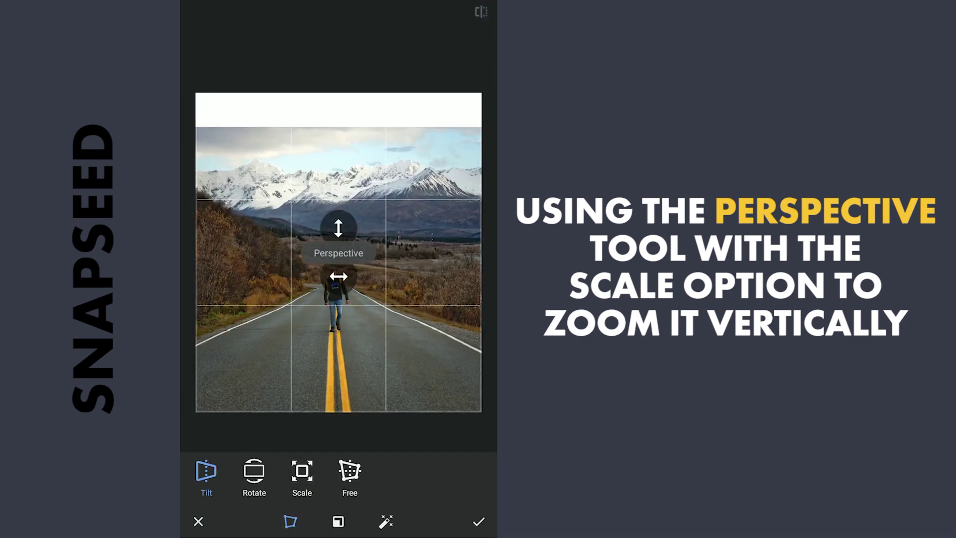
left_click(301, 471)
left_click_drag(372, 332, 373, 476)
left_click(477, 521)
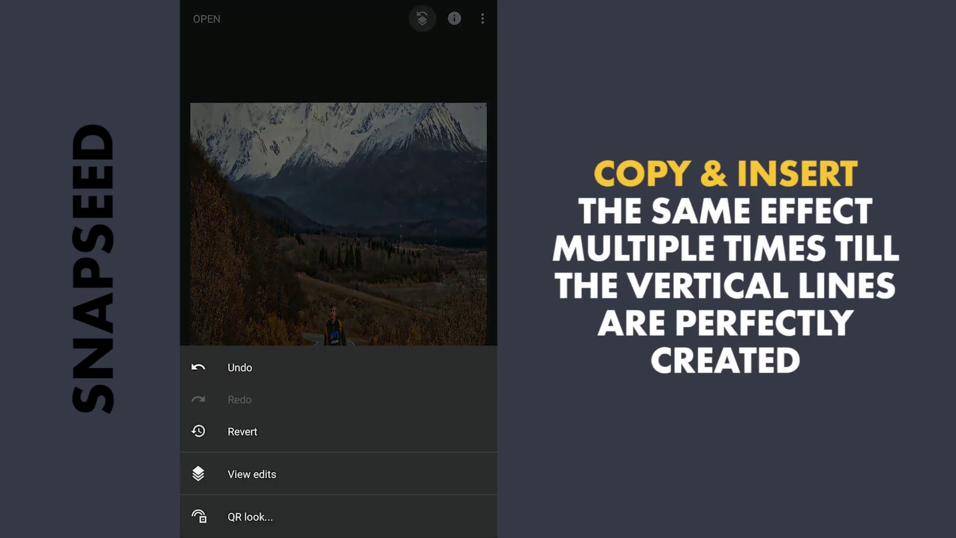
Copy the Perspective edit in View edits and insert it five times.
left_click(255, 472)
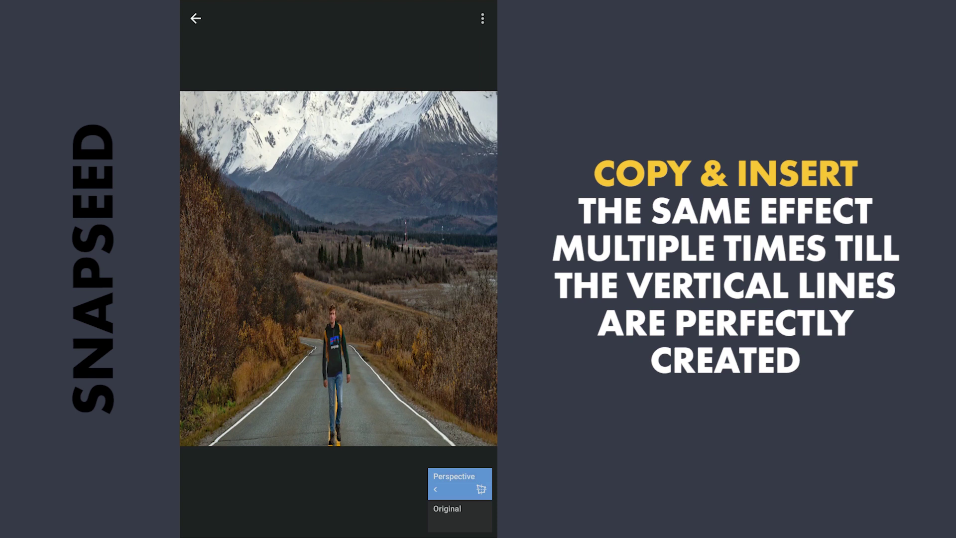
left_click(482, 18)
left_click(425, 20)
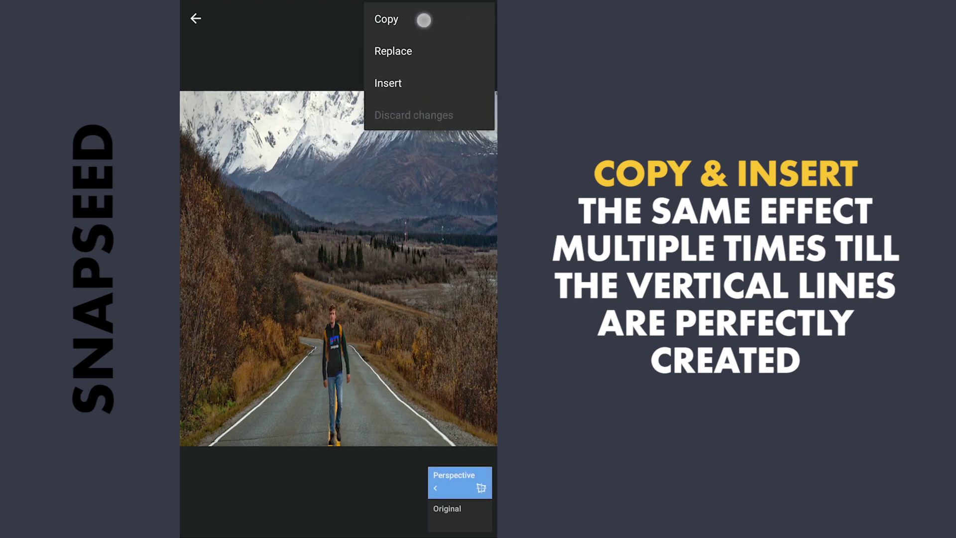
left_click(482, 19)
left_click(418, 83)
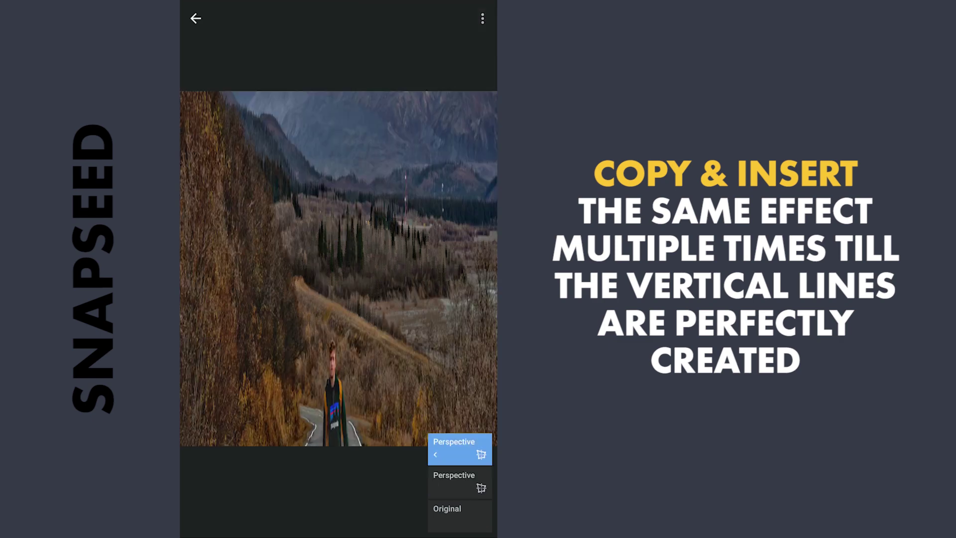
left_click(483, 18)
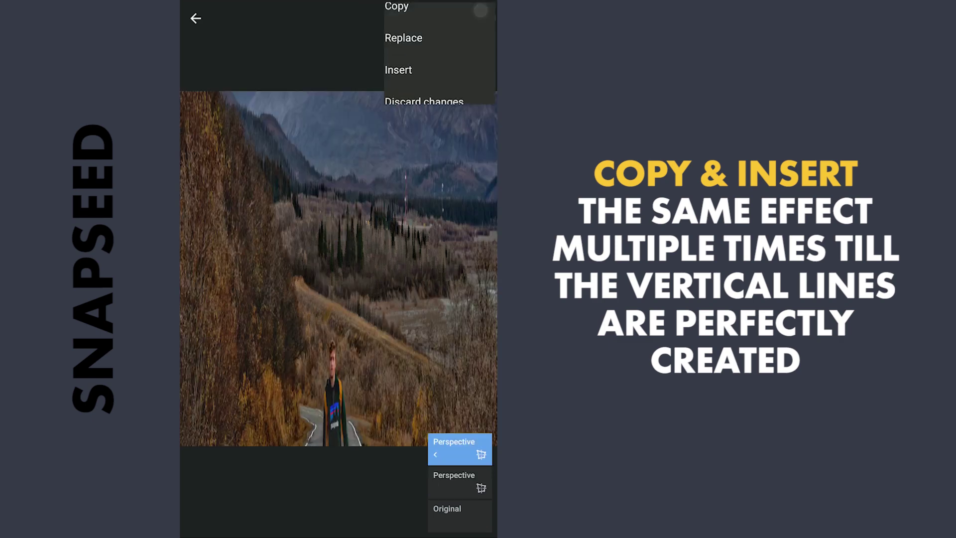
left_click(419, 83)
left_click(483, 18)
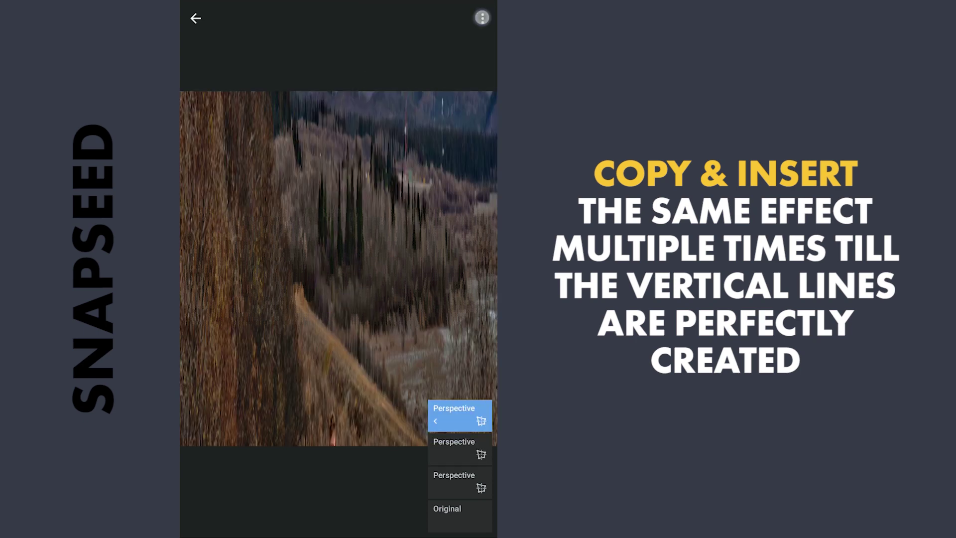
left_click(431, 78)
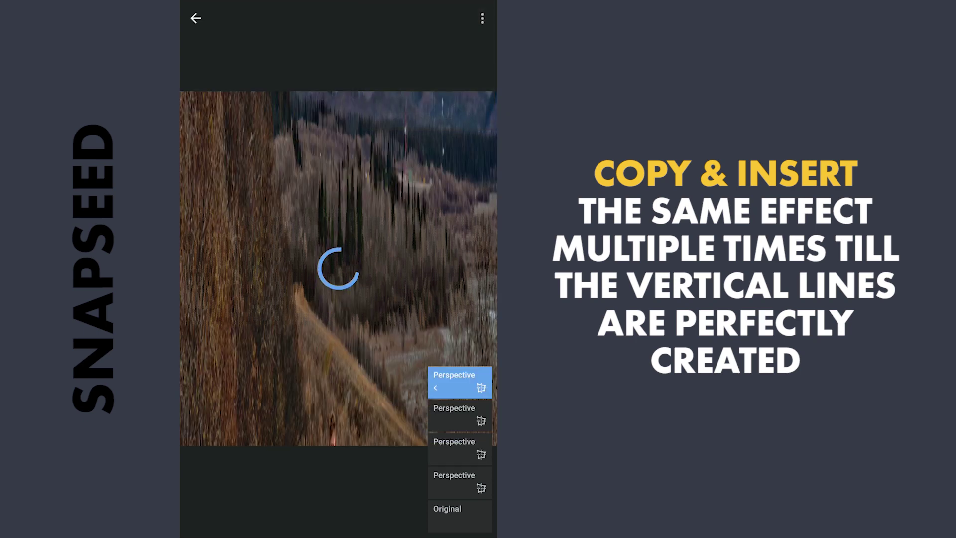
left_click(483, 18)
left_click(418, 82)
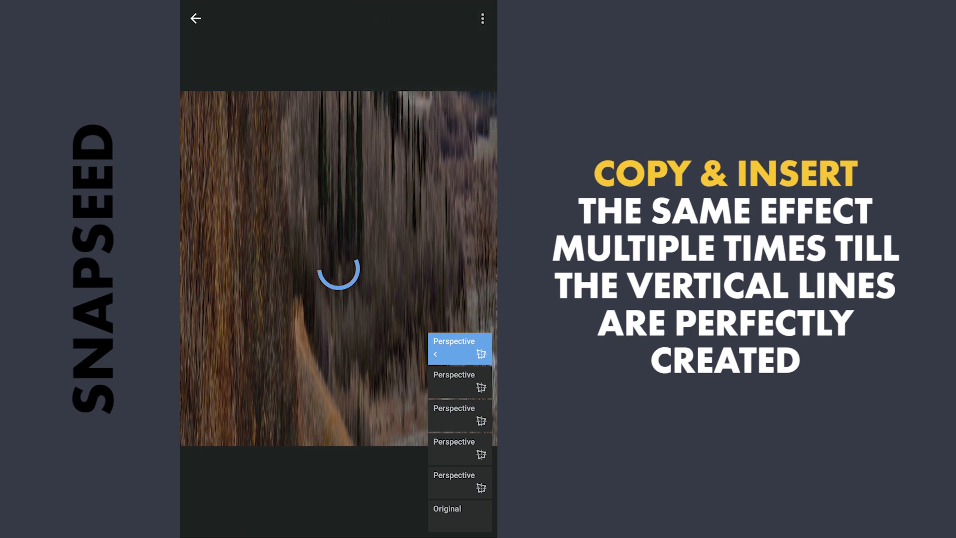
left_click(482, 18)
left_click(422, 82)
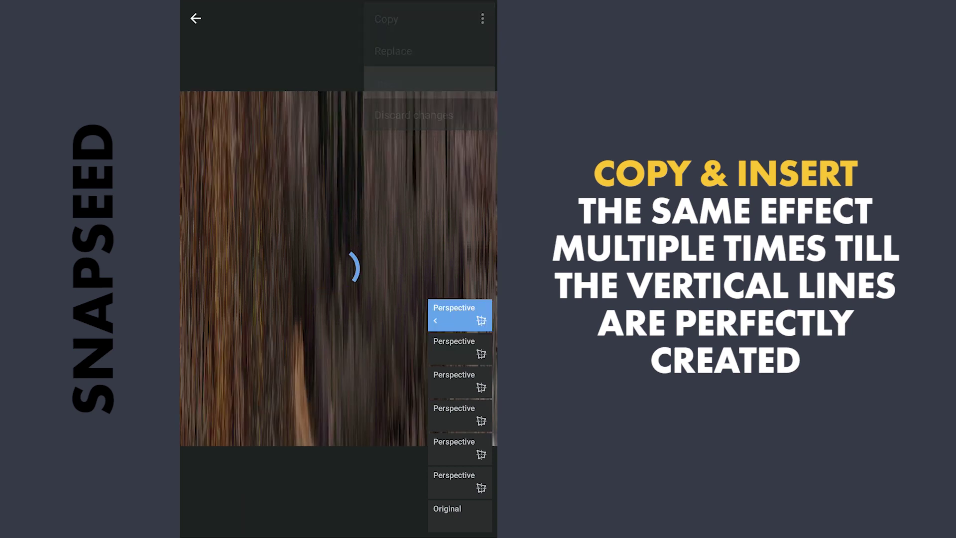
Insert six more stretch copies until the photo becomes dark vertical streaks.
left_click(482, 18)
left_click(429, 79)
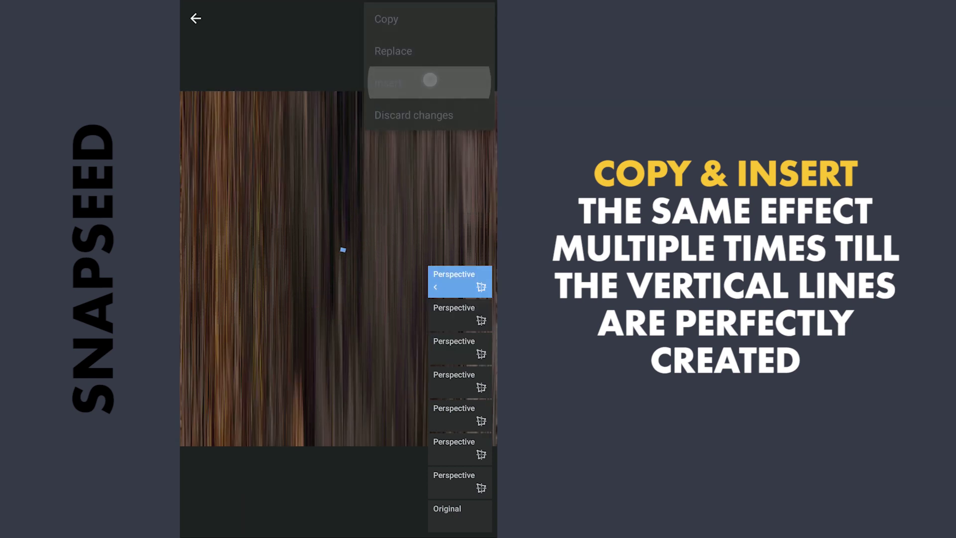
left_click(482, 18)
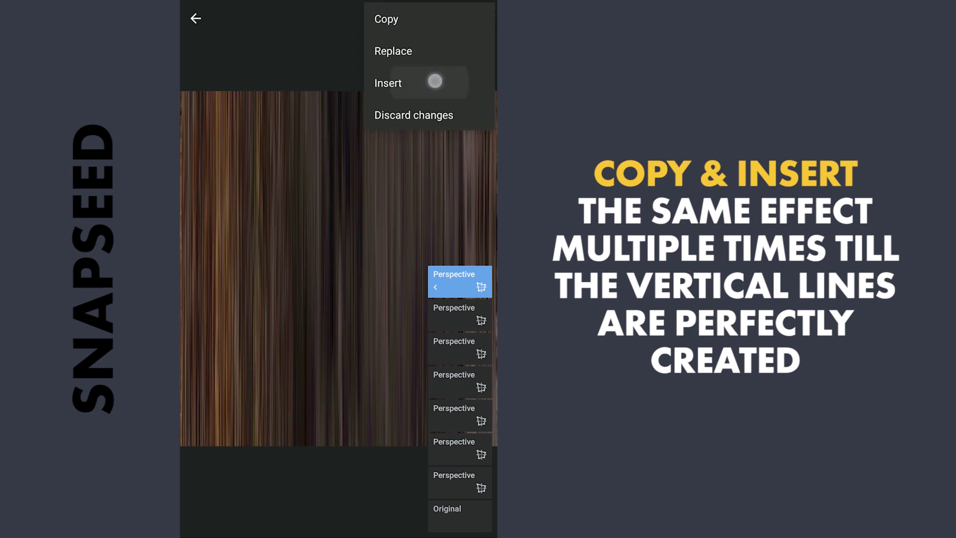
left_click(435, 80)
left_click(483, 18)
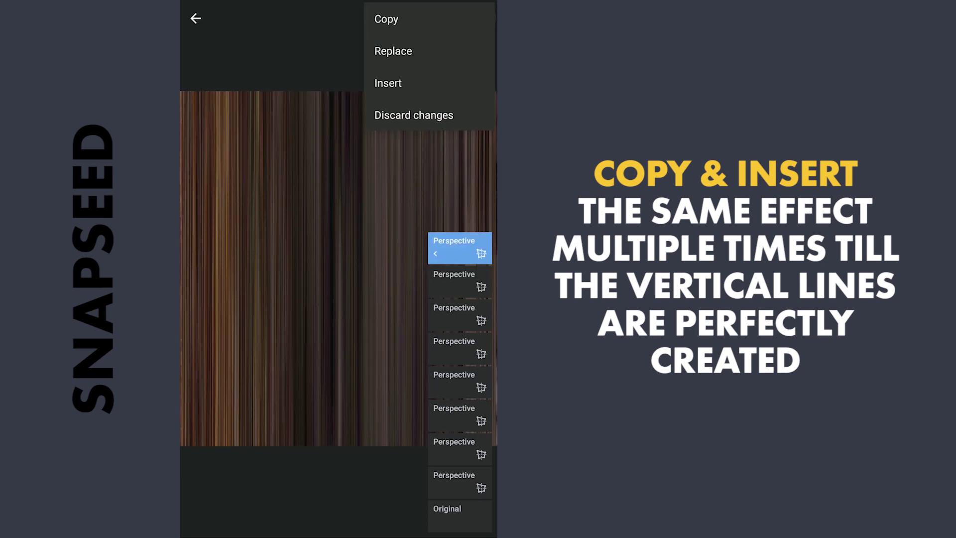
left_click(418, 83)
left_click(482, 19)
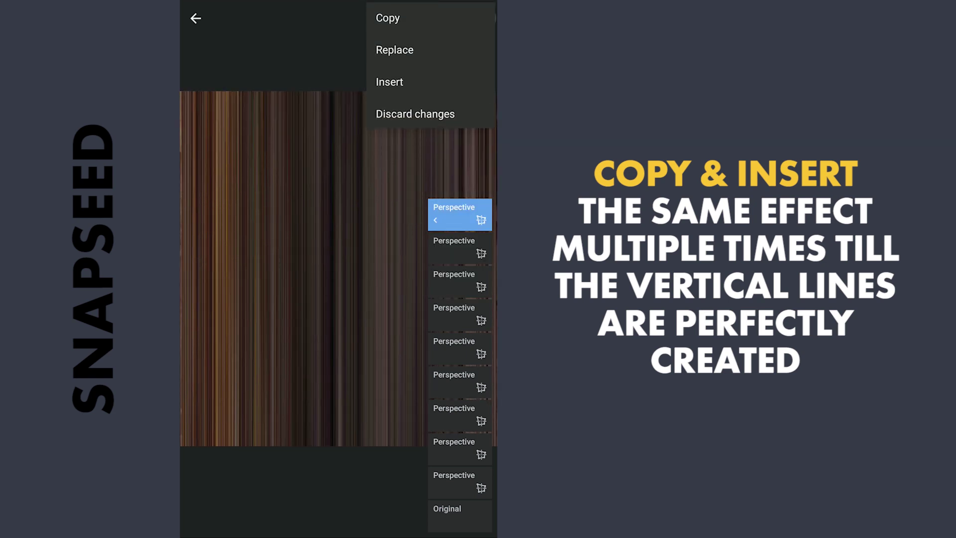
left_click(389, 82)
left_click(483, 18)
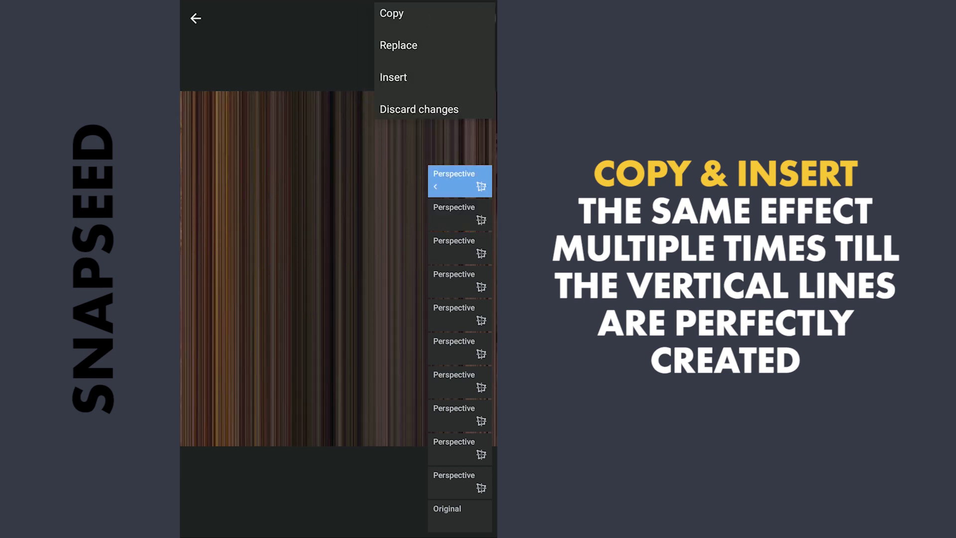
left_click(427, 81)
left_click(480, 17)
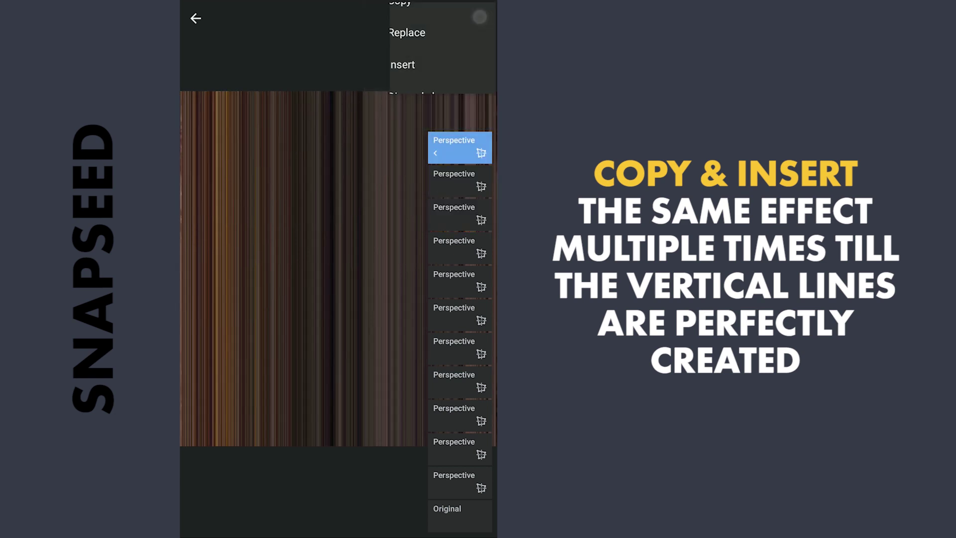
left_click(425, 79)
Return to the editor and share a copy of the streaked photo.
left_click(195, 18)
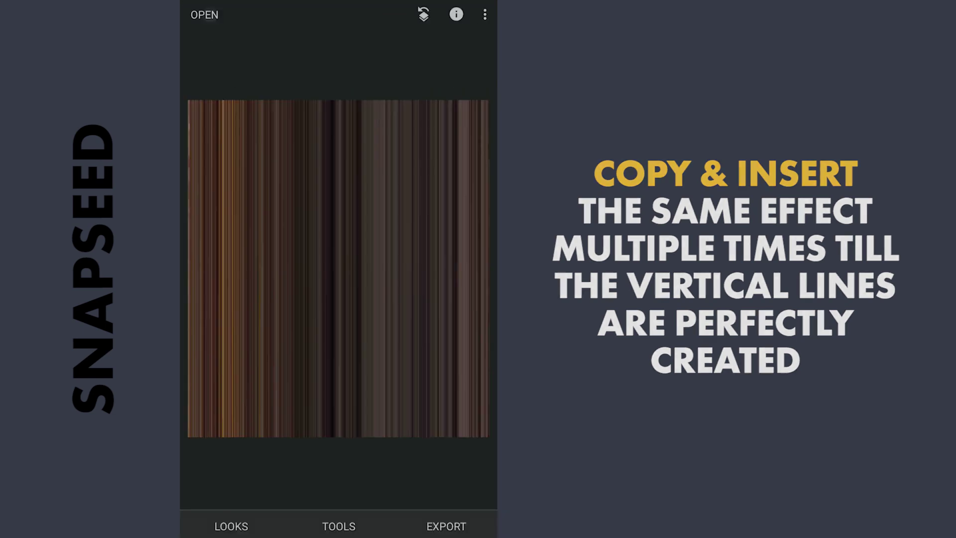
left_click(449, 524)
left_click(327, 410)
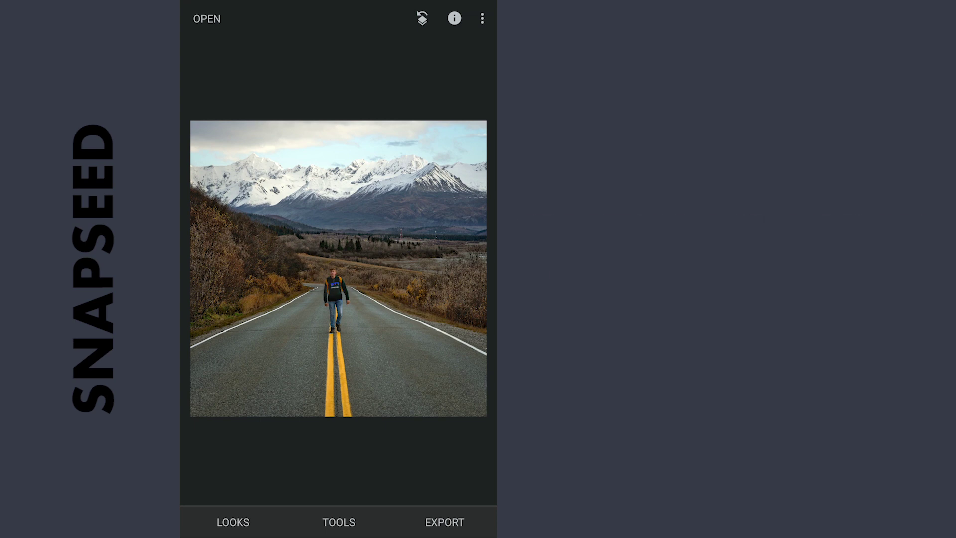
Add a white band below the photo with two Expand passes.
left_click(338, 522)
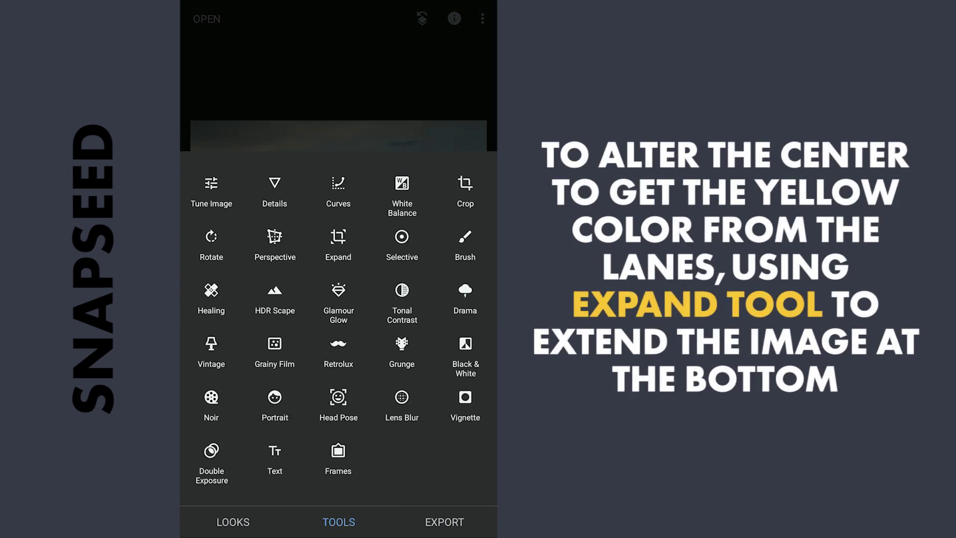
left_click(337, 330)
left_click_drag(348, 369, 355, 431)
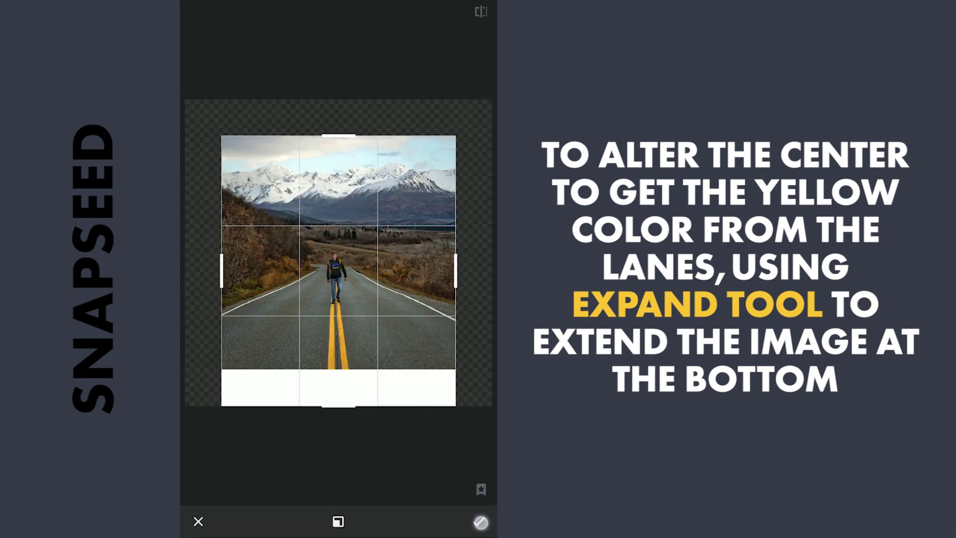
left_click(481, 521)
left_click(338, 521)
left_click(342, 243)
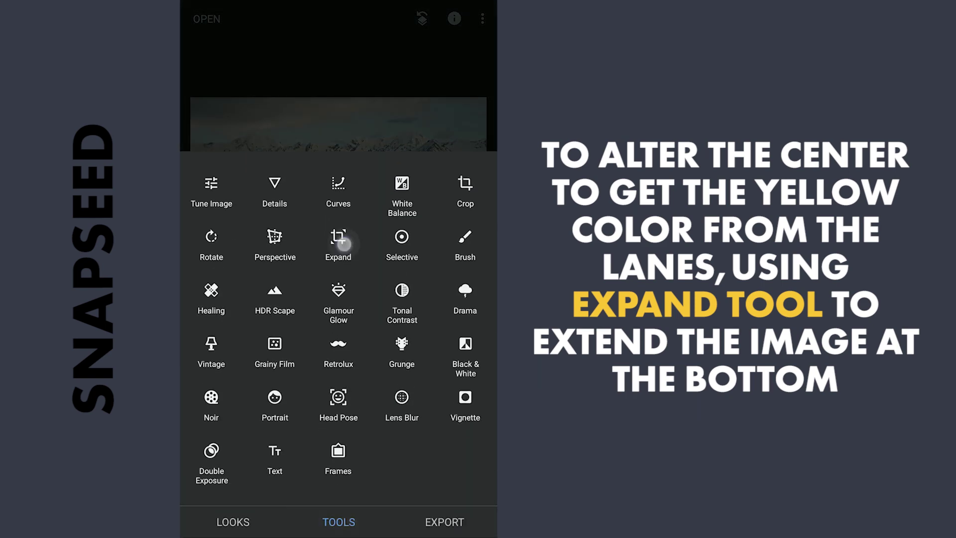
left_click_drag(347, 395, 363, 491)
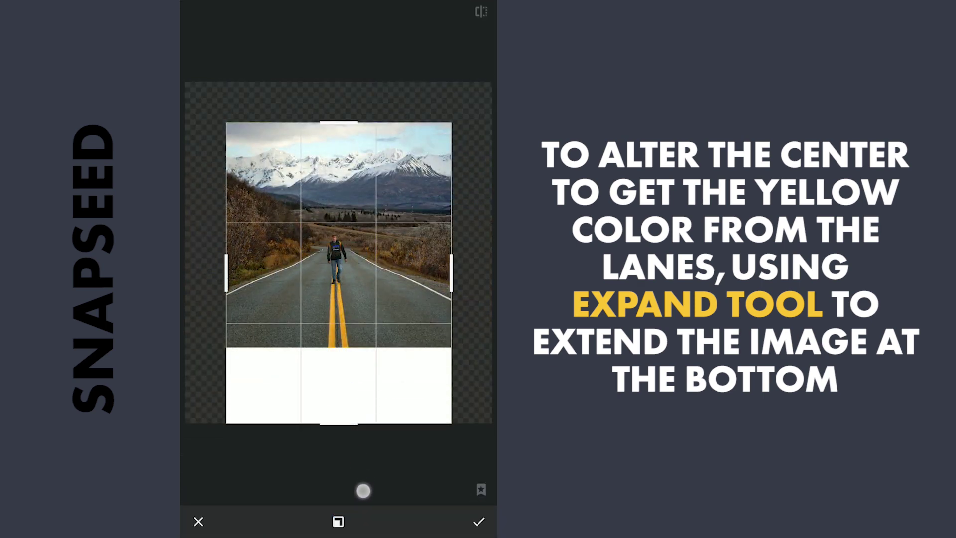
left_click(478, 521)
Enlarge the bottom white band with two further Expand passes.
left_click(363, 520)
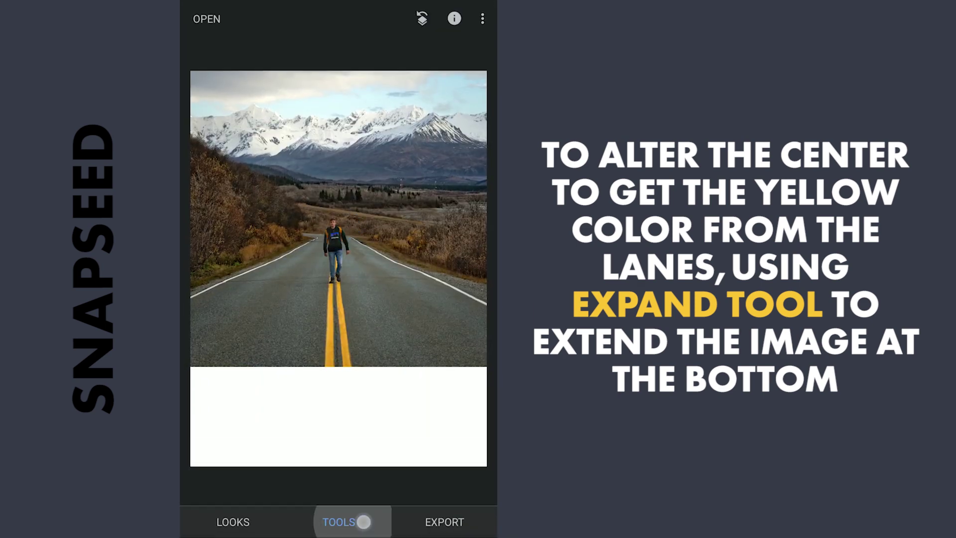
left_click(339, 250)
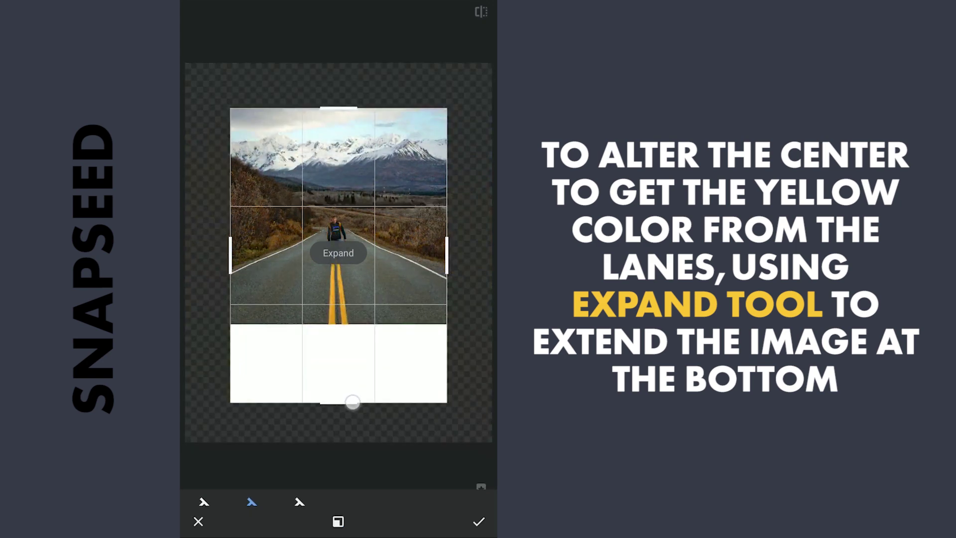
left_click_drag(352, 401, 352, 444)
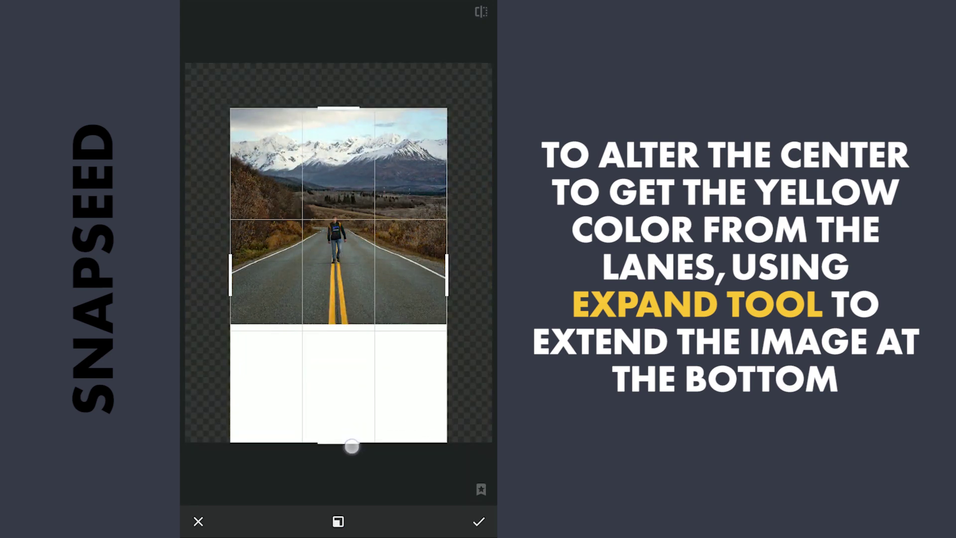
left_click(475, 521)
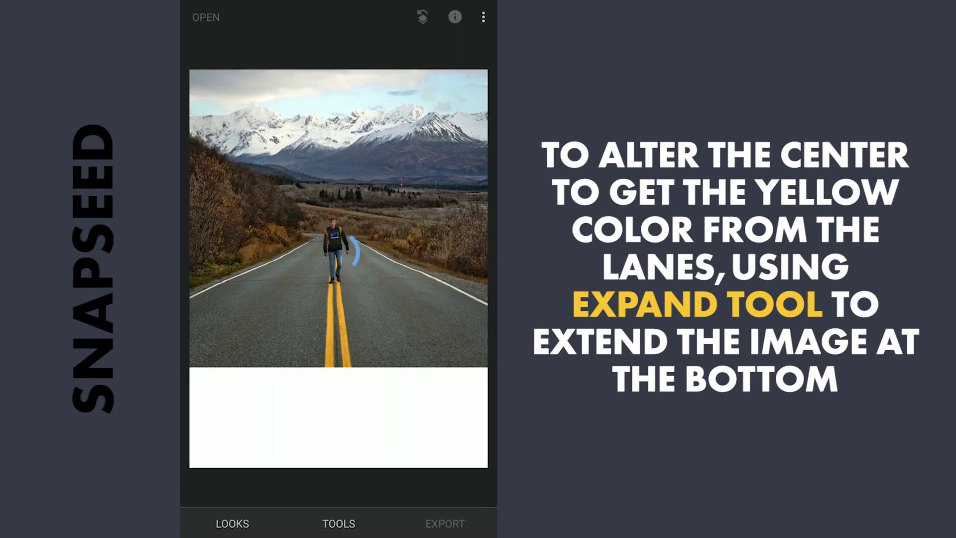
left_click(339, 522)
left_click(338, 244)
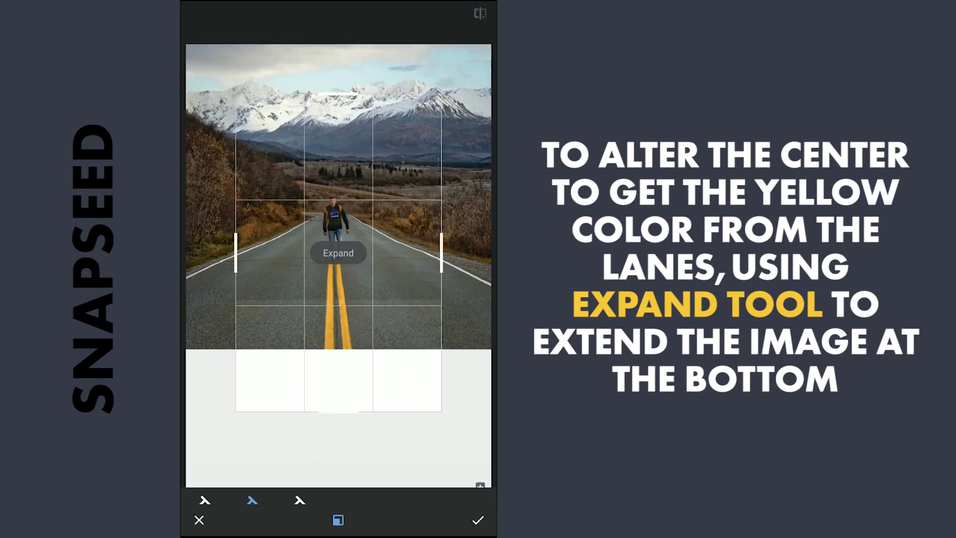
left_click_drag(354, 418, 354, 424)
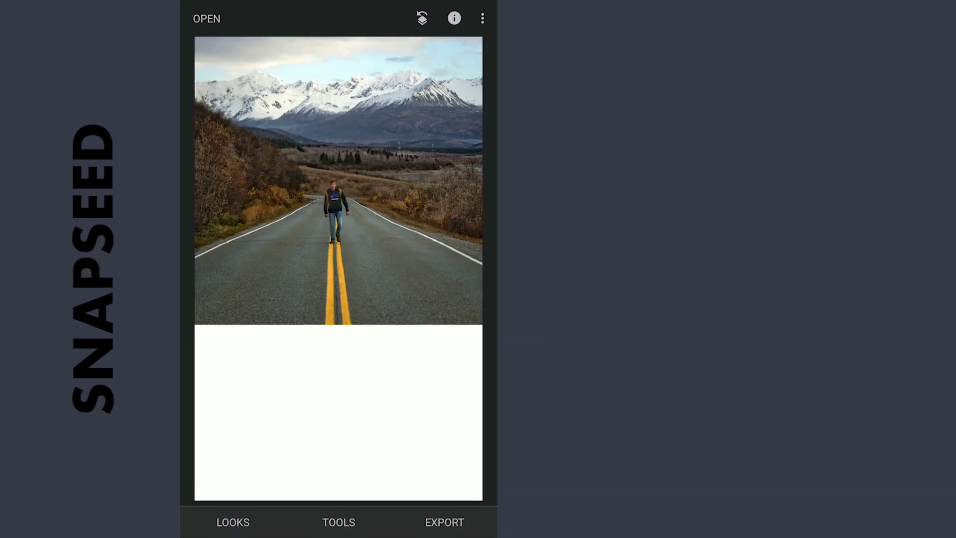
Apply the extended canvas and stretch the road downward with Perspective Scale.
left_click(455, 513)
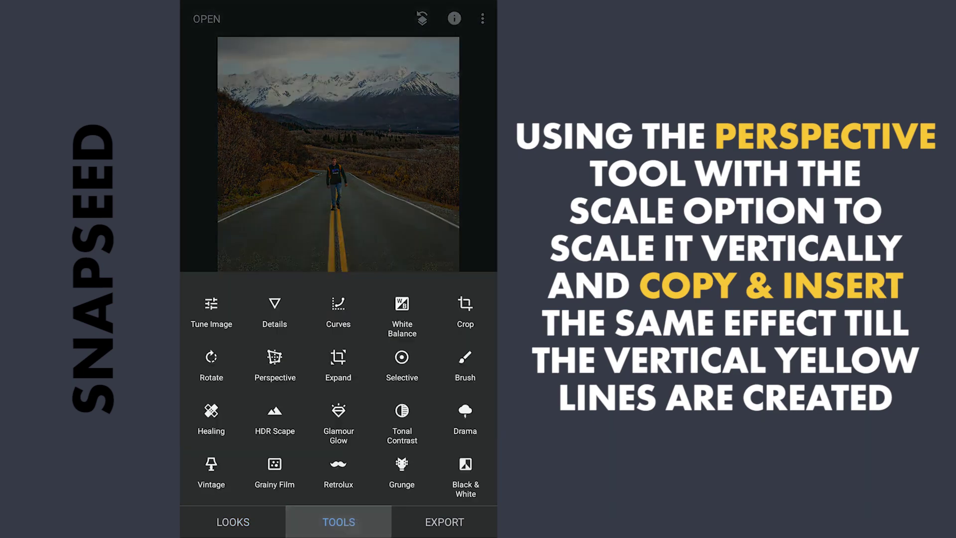
left_click(281, 244)
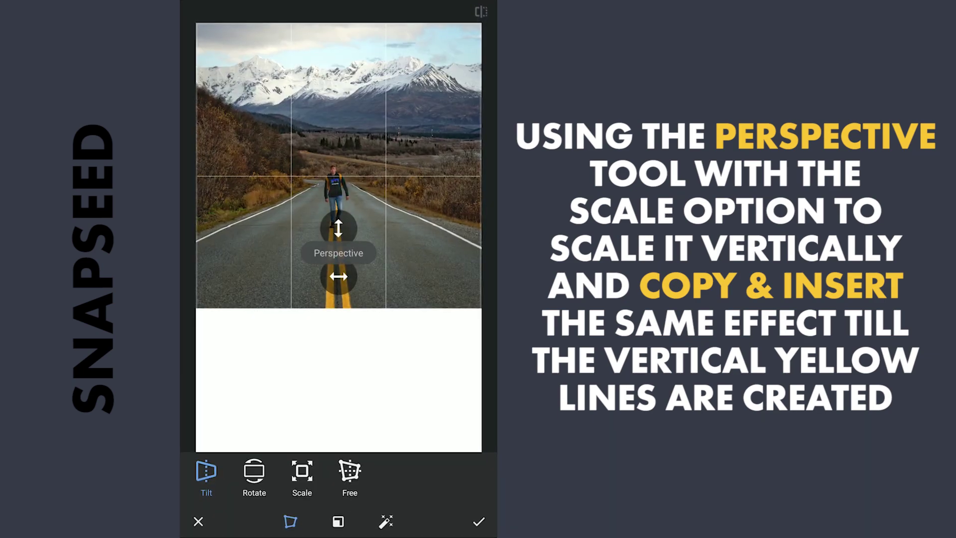
left_click(301, 470)
left_click_drag(370, 299, 395, 487)
left_click(477, 522)
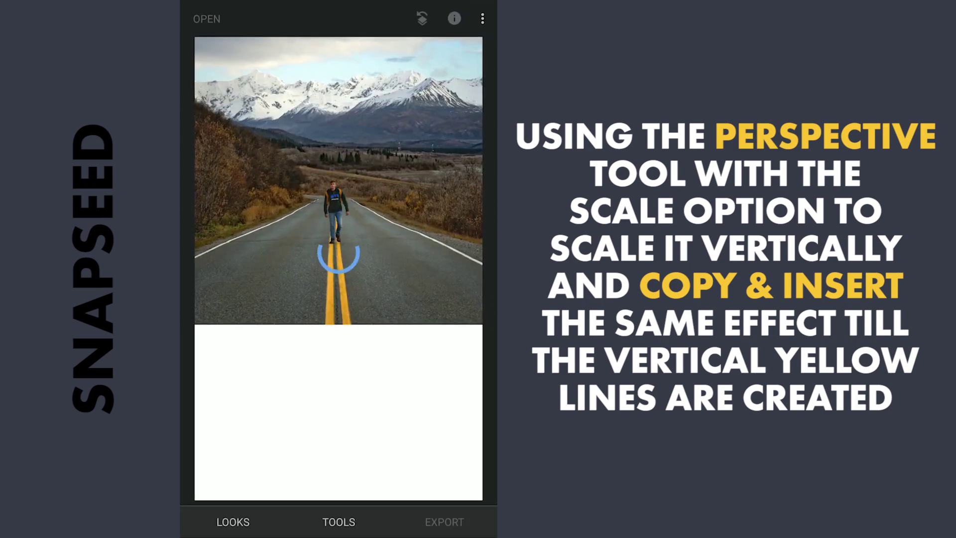
In View edits, insert four copies of the stretch edit.
left_click(423, 18)
left_click(305, 476)
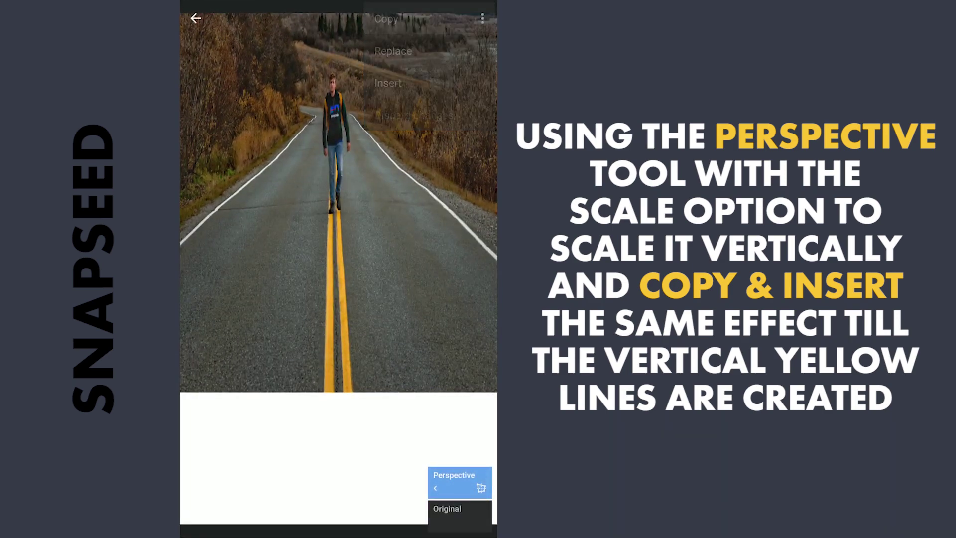
left_click(423, 83)
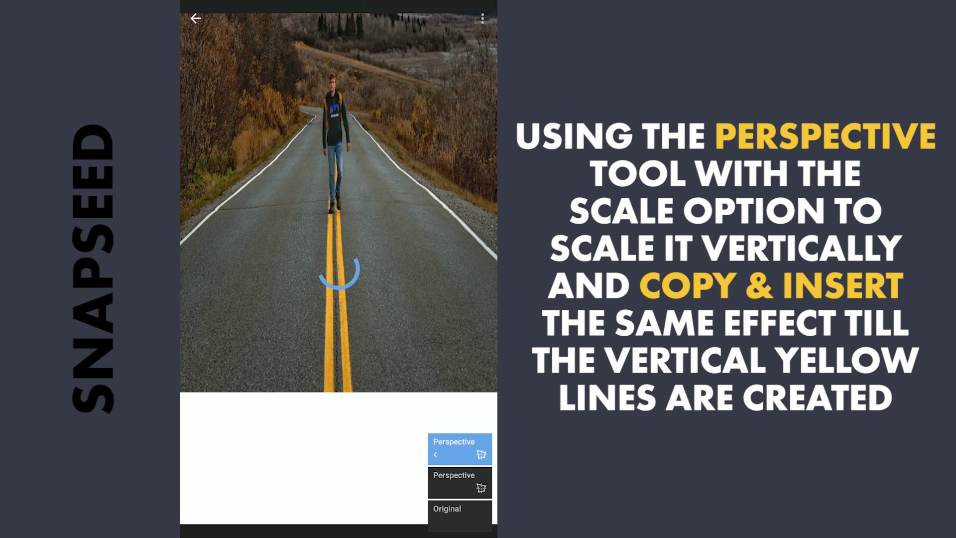
left_click(422, 87)
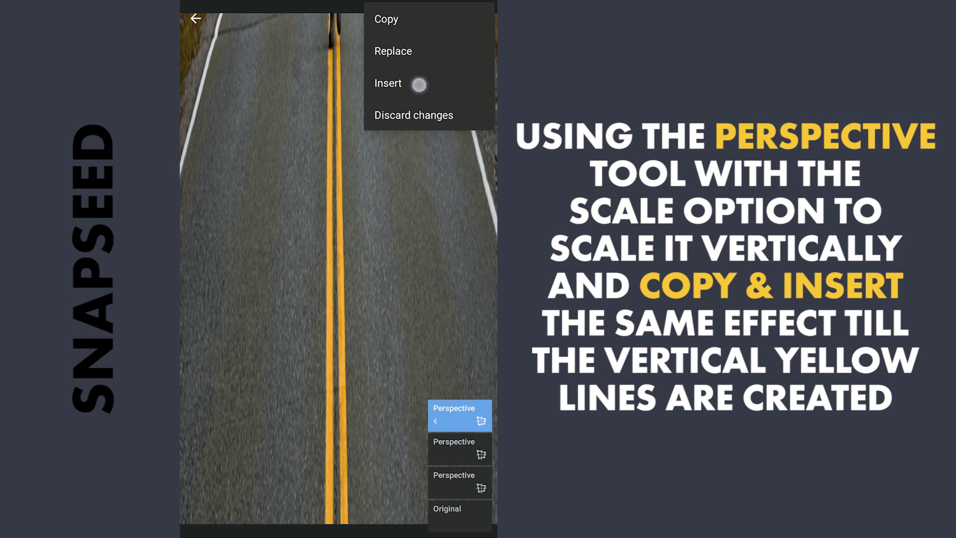
left_click(419, 84)
left_click(391, 79)
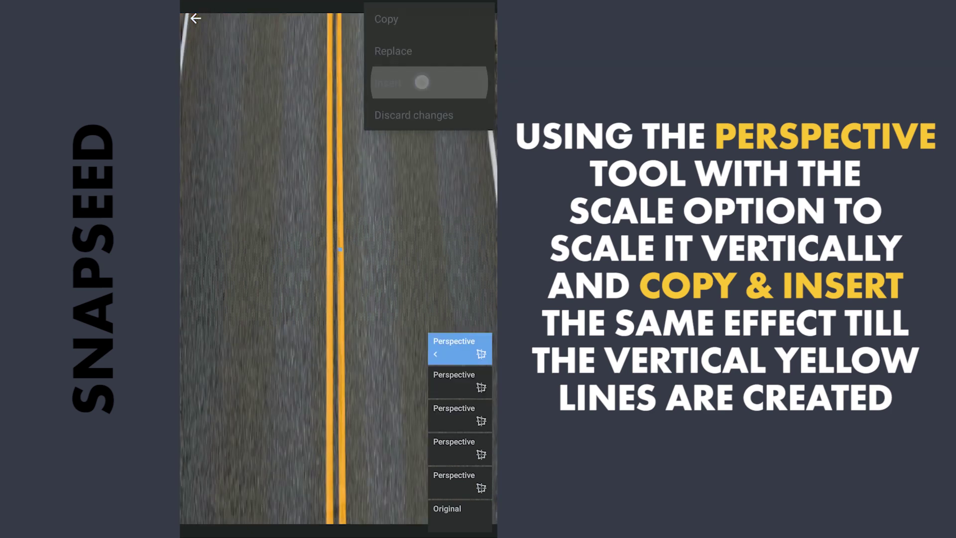
left_click(483, 8)
Insert four more stretch copies until the yellow lines become vertical beams.
left_click(392, 79)
left_click(391, 79)
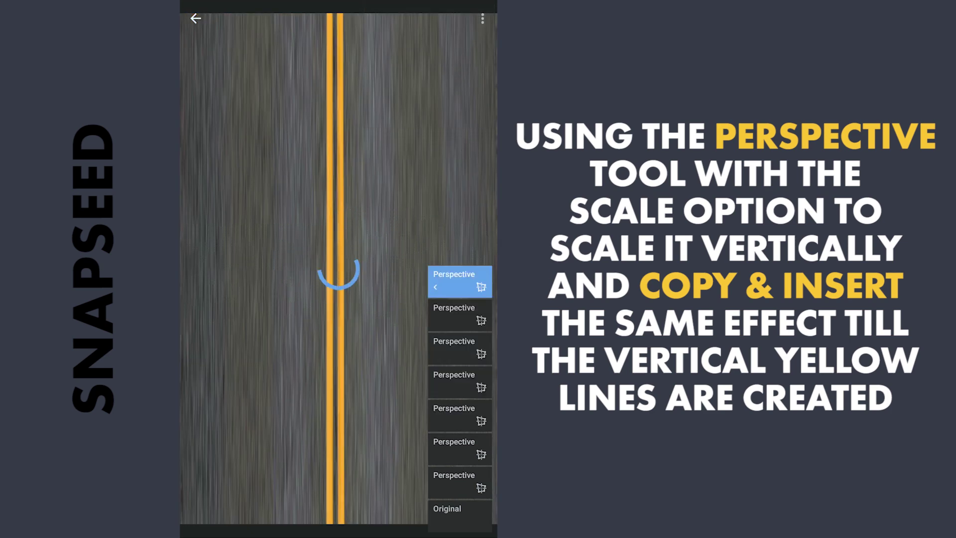
left_click(483, 18)
left_click(391, 80)
left_click(482, 18)
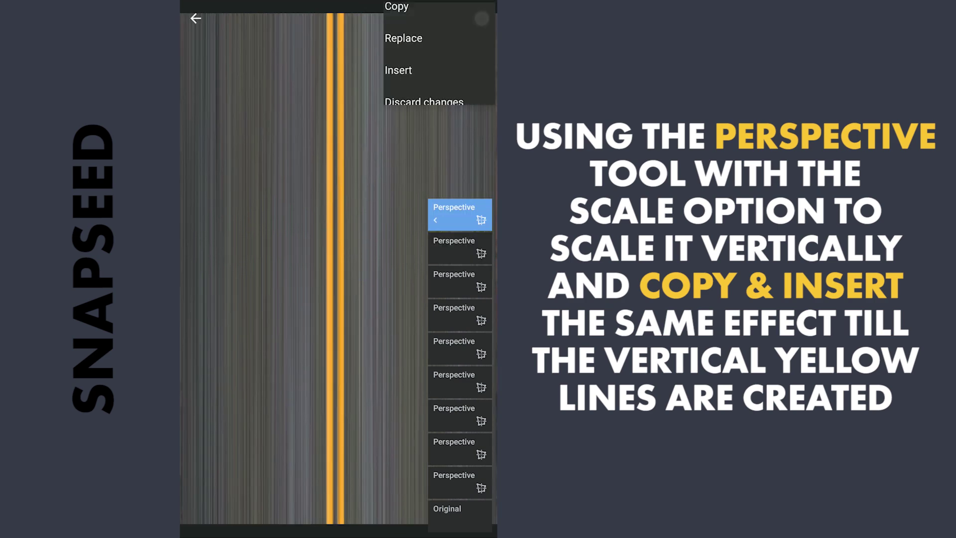
left_click(391, 84)
left_click(482, 18)
left_click(391, 83)
Return to the editor and save a copy of the yellow-beam photo.
left_click(196, 19)
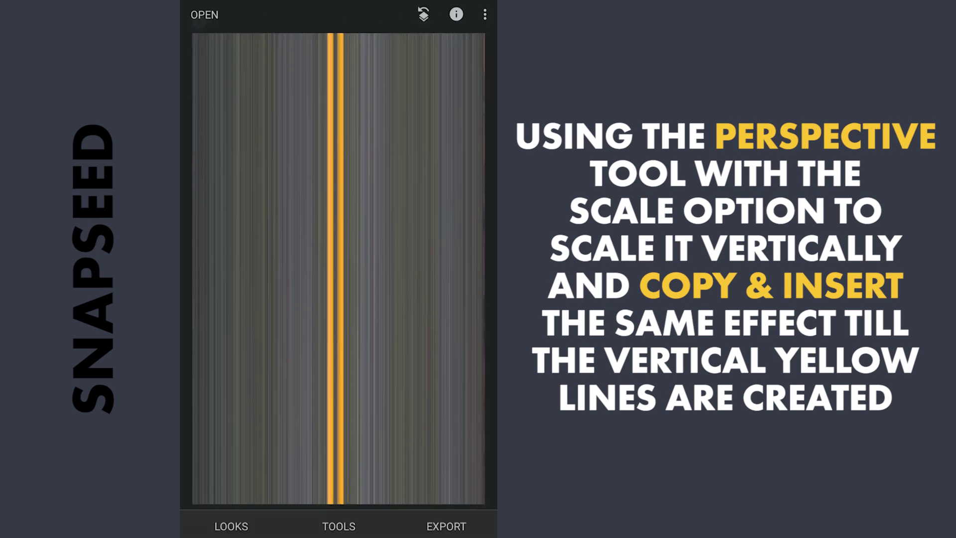
left_click(446, 523)
left_click(239, 408)
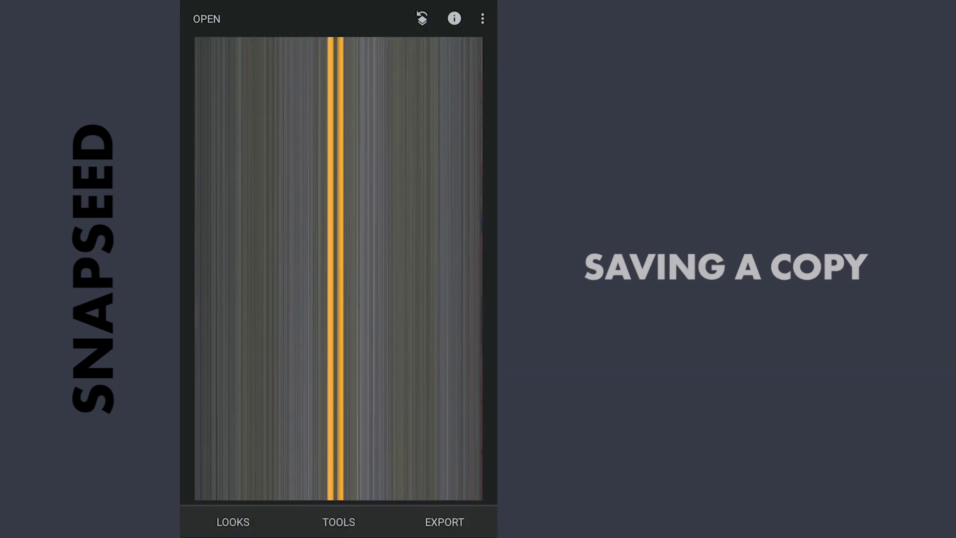
Expand the canvas upward in two passes for a tall white band above the sky.
left_click(338, 522)
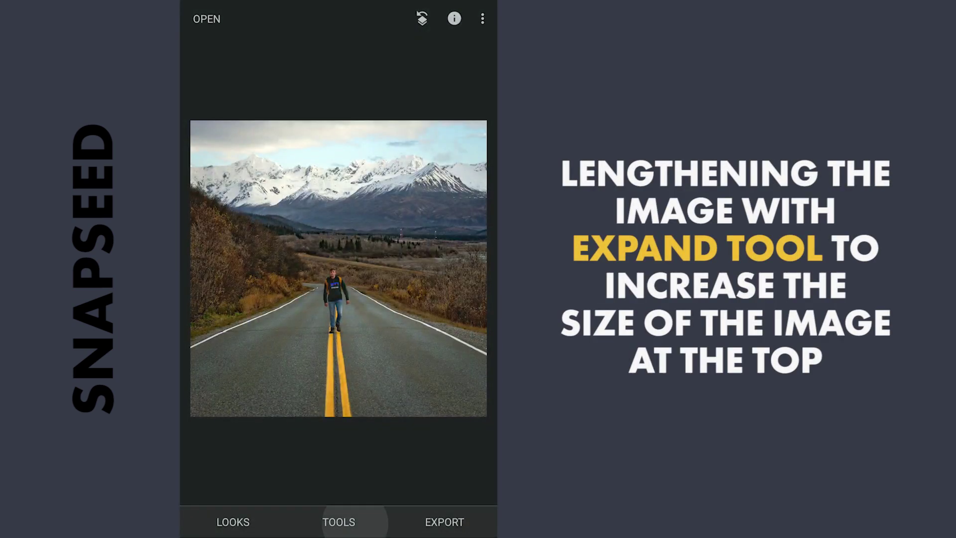
left_click(314, 221)
left_click_drag(339, 136, 339, 57)
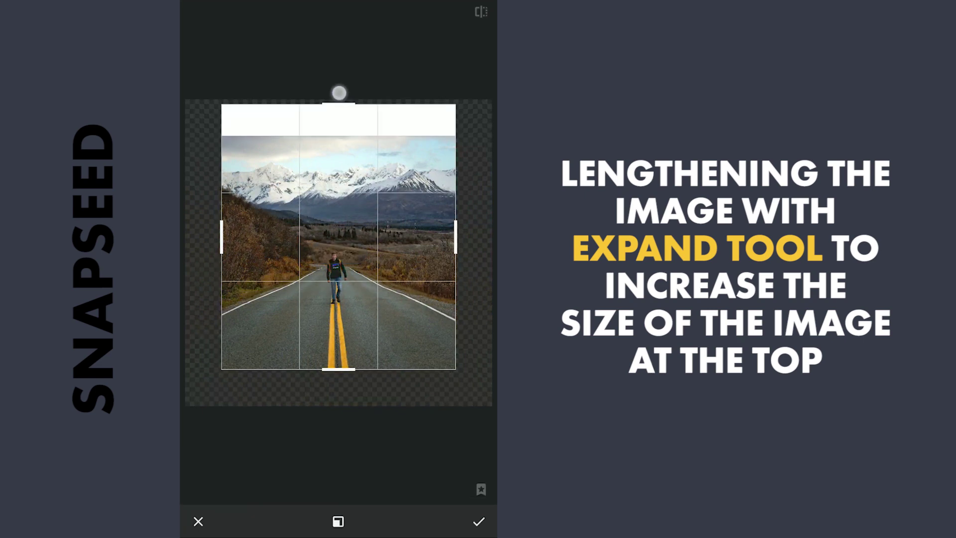
left_click(486, 520)
left_click(338, 520)
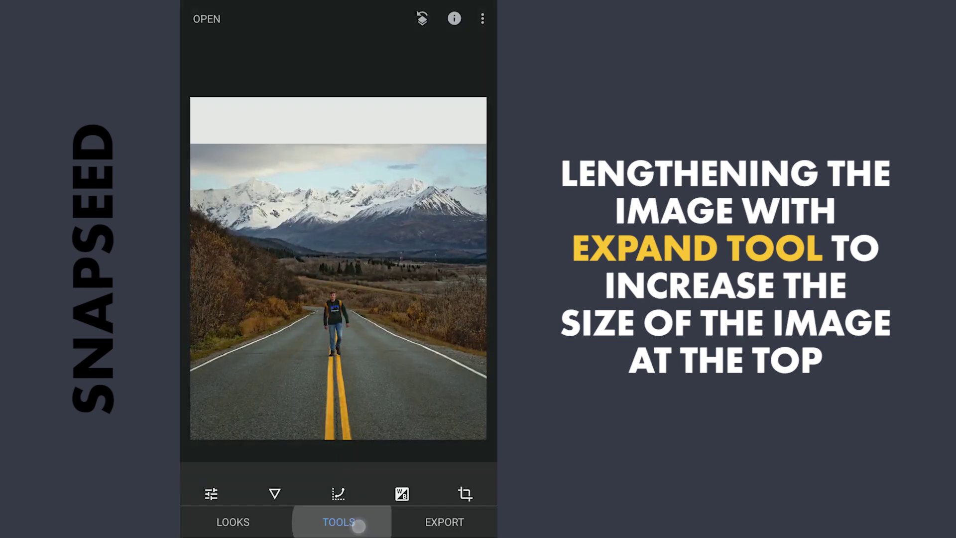
left_click(341, 249)
left_click_drag(338, 123, 346, 80)
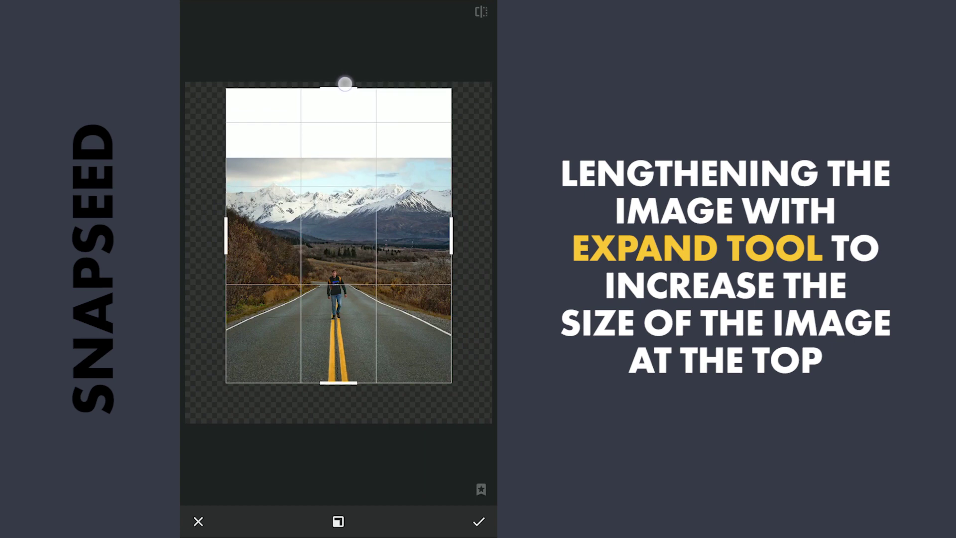
left_click(477, 525)
Blend in the saved lines image via Double Exposure, sized over the top, at maximum opacity.
left_click(342, 521)
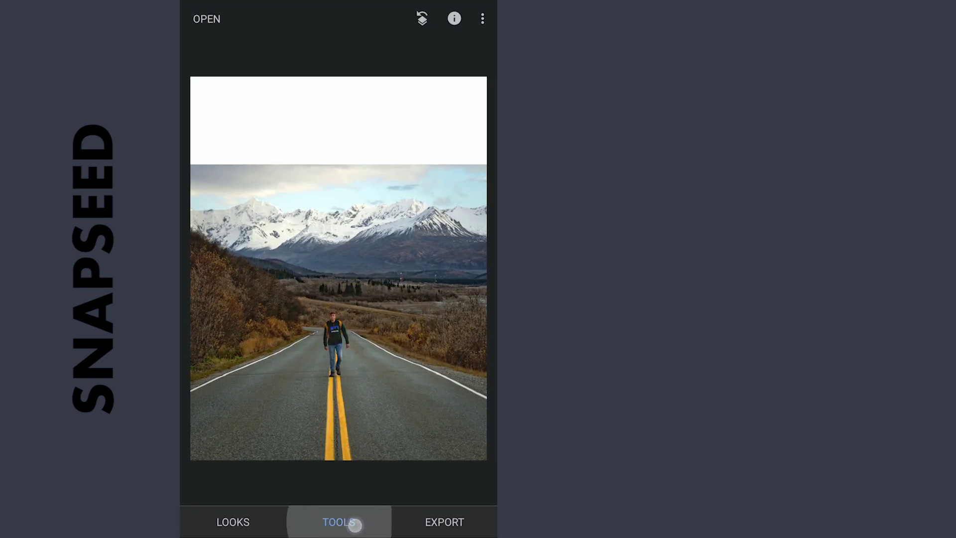
left_click(187, 472)
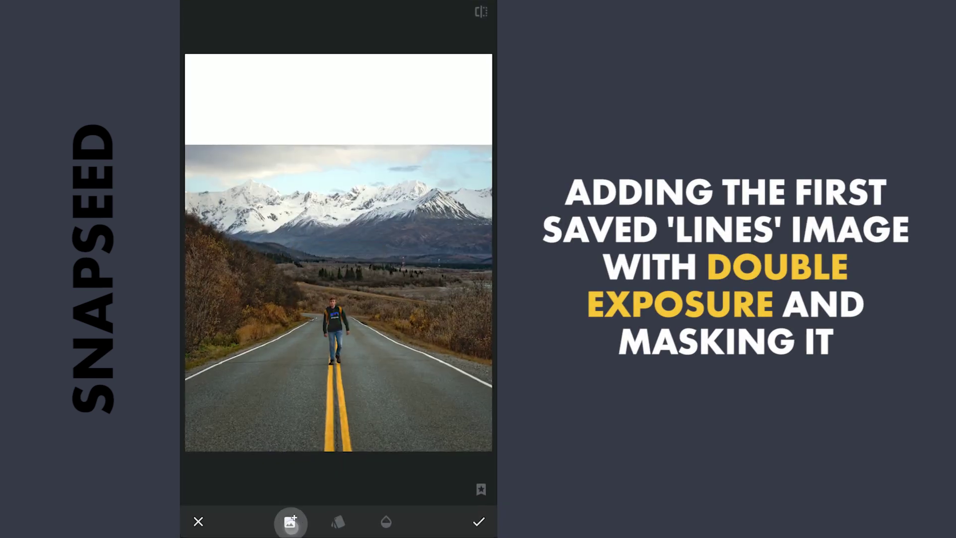
left_click(290, 521)
left_click(340, 351)
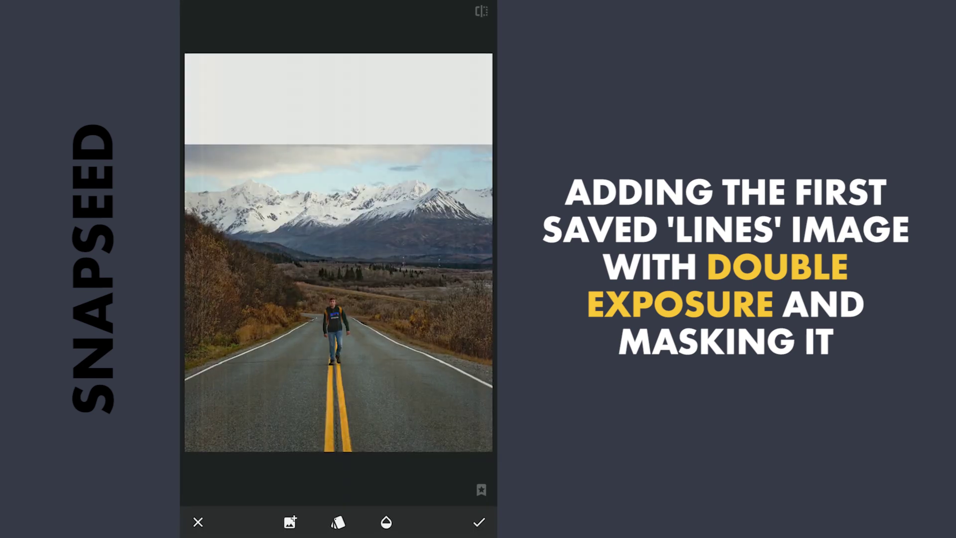
mouse_move(239, 407)
left_mouse_down()
mouse_move(274, 391)
mouse_move(360, 382)
mouse_move(360, 266)
left_mouse_up()
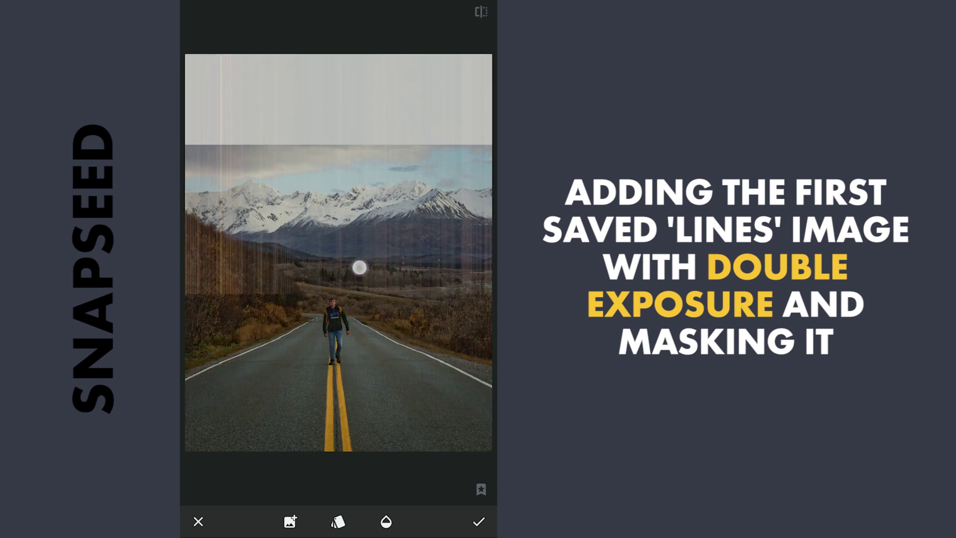
left_click(385, 522)
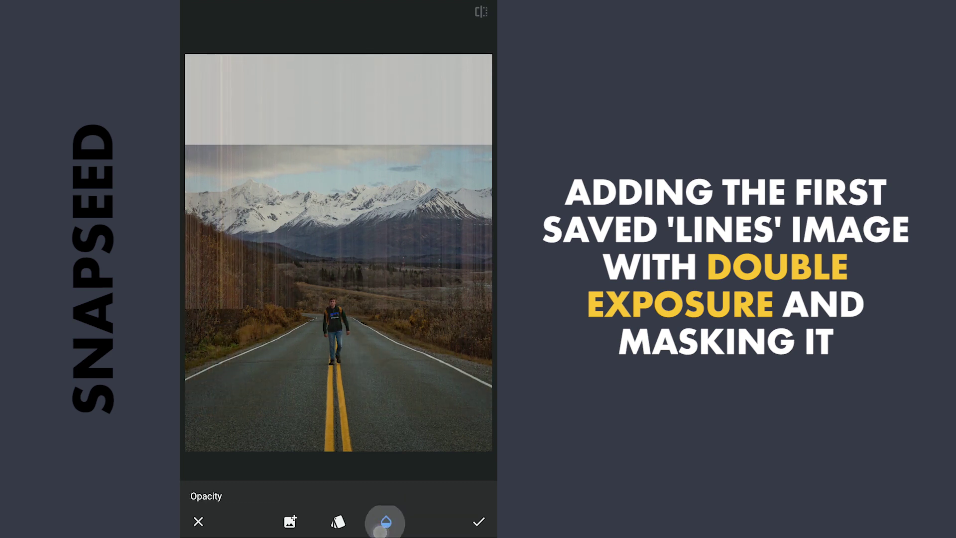
left_click(385, 521)
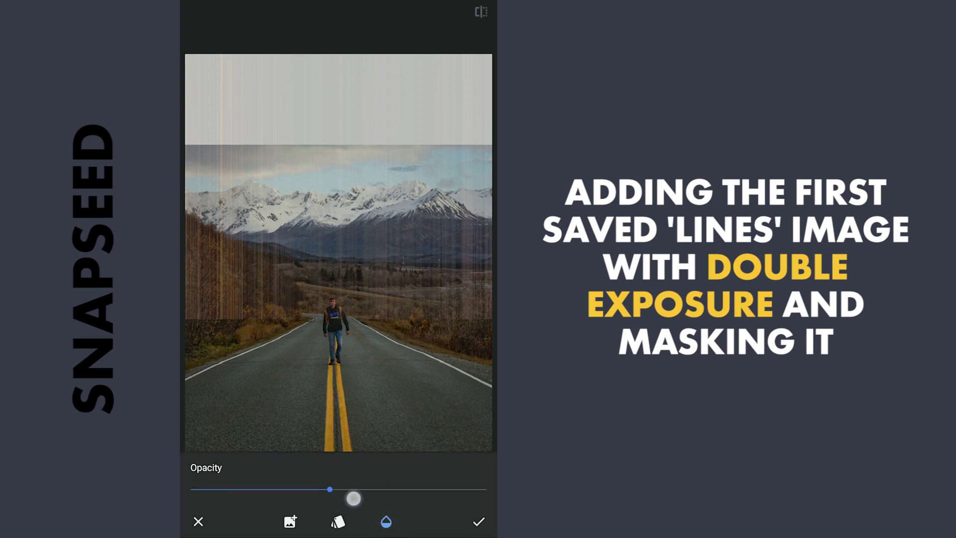
left_click_drag(352, 493, 493, 499)
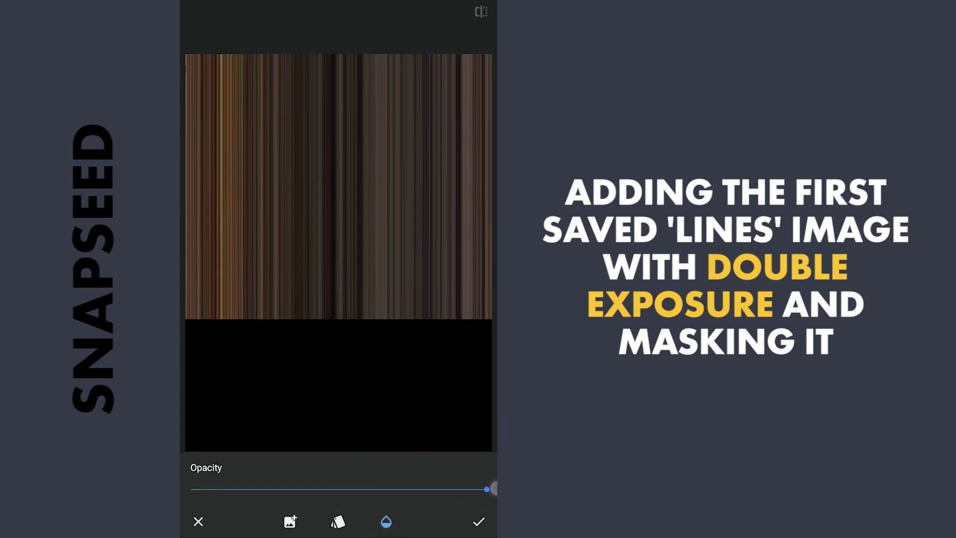
left_click(478, 522)
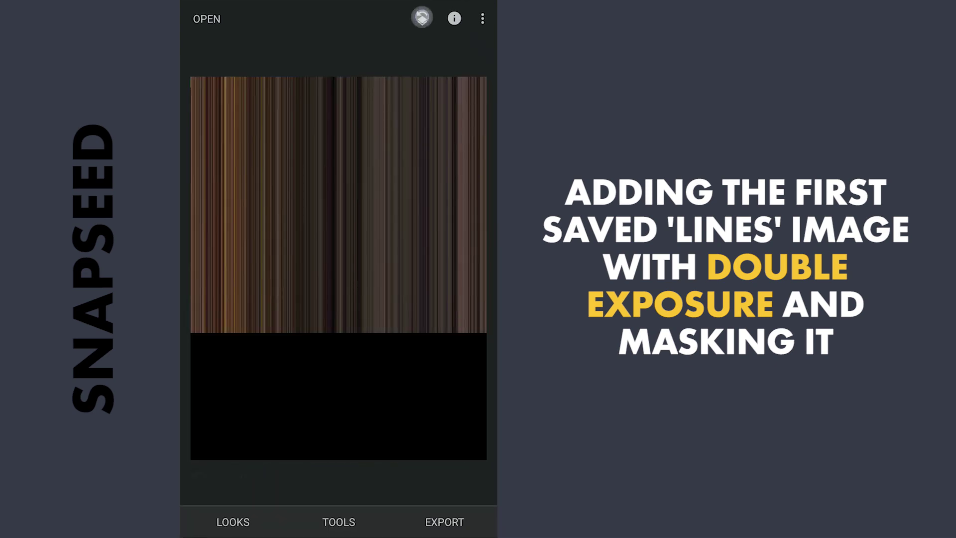
Open the Double Exposure mask brush, invert it, and start painting the streak area.
left_click(423, 18)
left_click(277, 476)
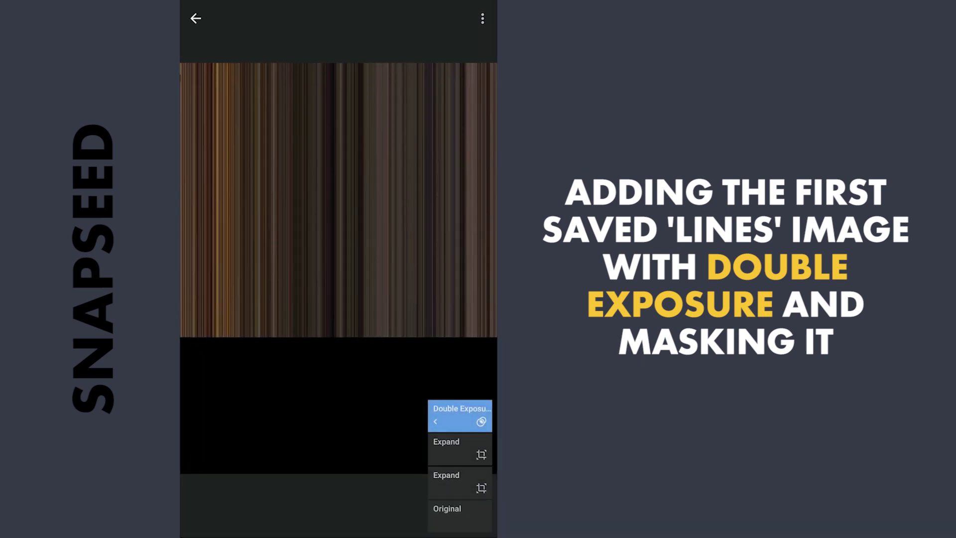
left_click(459, 414)
left_click(376, 416)
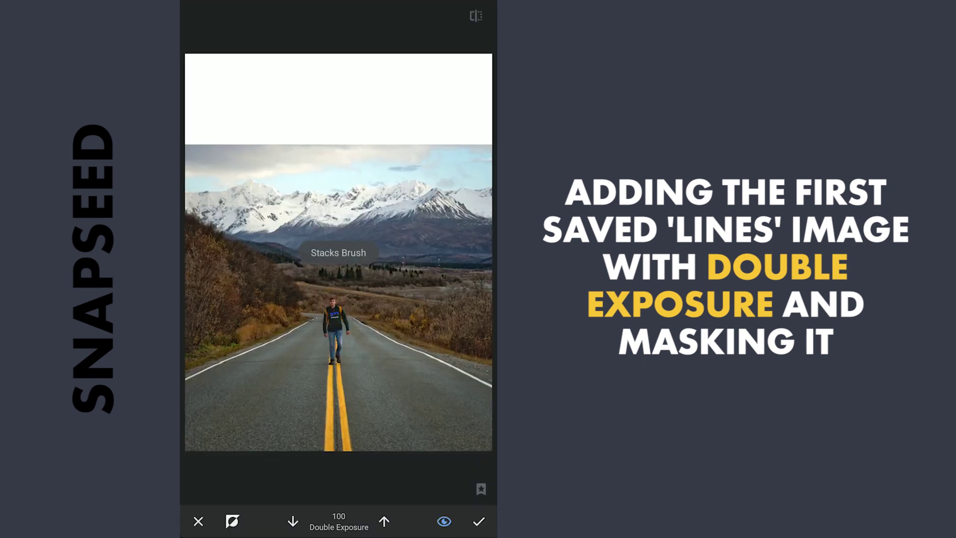
left_click(229, 522)
left_click(443, 521)
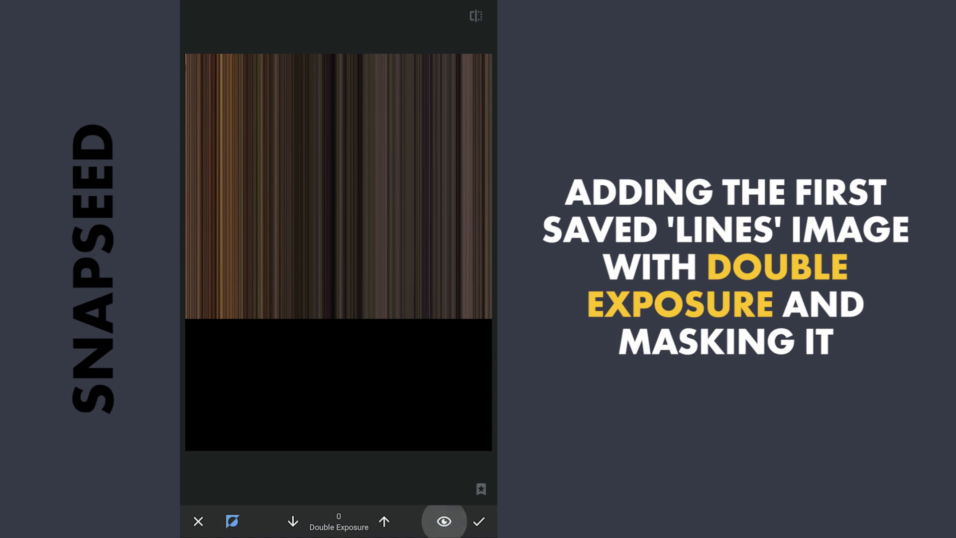
scroll(359, 359, "down", 5)
mouse_move(263, 347)
left_mouse_down()
mouse_move(388, 331)
mouse_move(266, 331)
left_mouse_up()
scroll(366, 292, "up", 3)
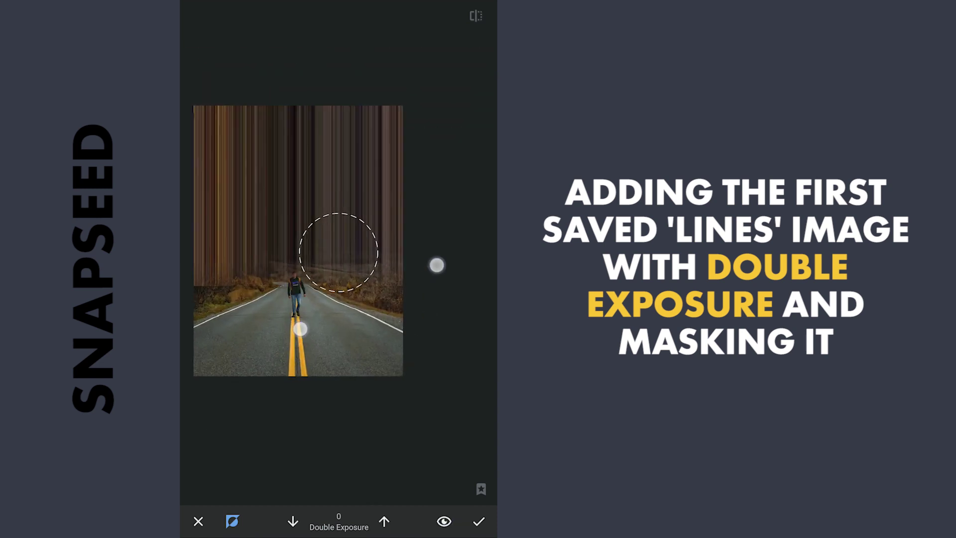
scroll(372, 286, "up", 2)
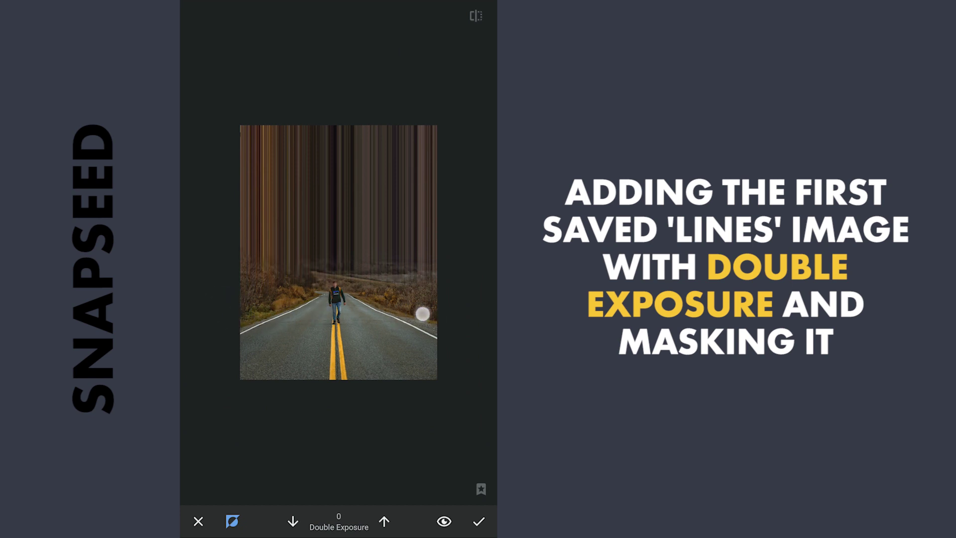
Paint streaks lower on the right at full strength, erase around the road, and apply.
left_click(388, 522)
scroll(371, 313, "up", 2)
scroll(371, 300, "up", 2)
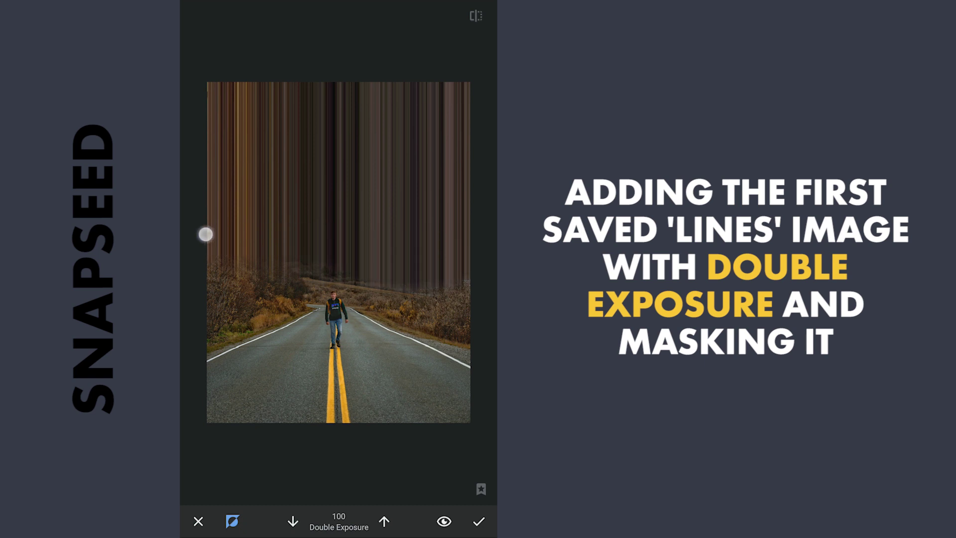
left_click_drag(401, 294, 447, 329)
mouse_move(390, 317)
left_mouse_down()
mouse_move(474, 333)
mouse_move(431, 345)
left_mouse_up()
left_click(293, 521)
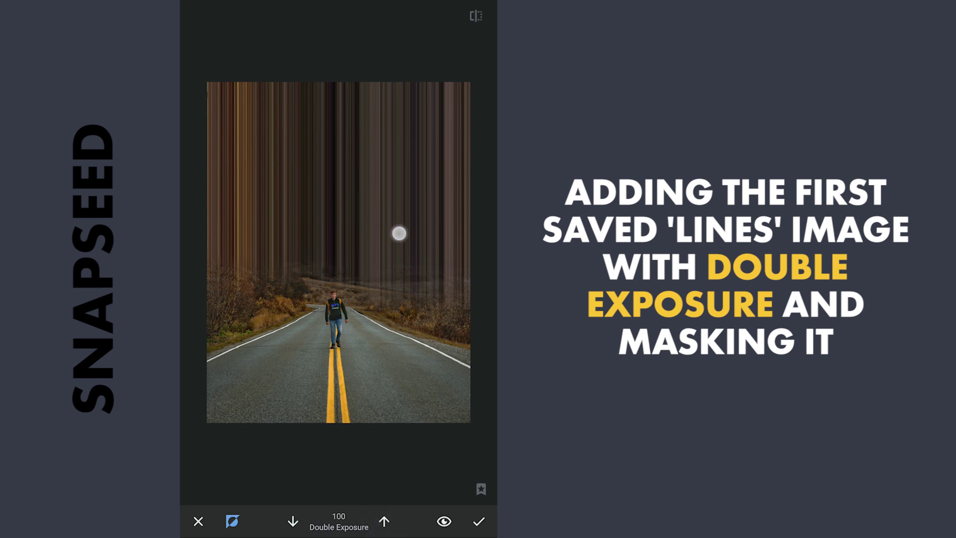
scroll(417, 246, "down", 2)
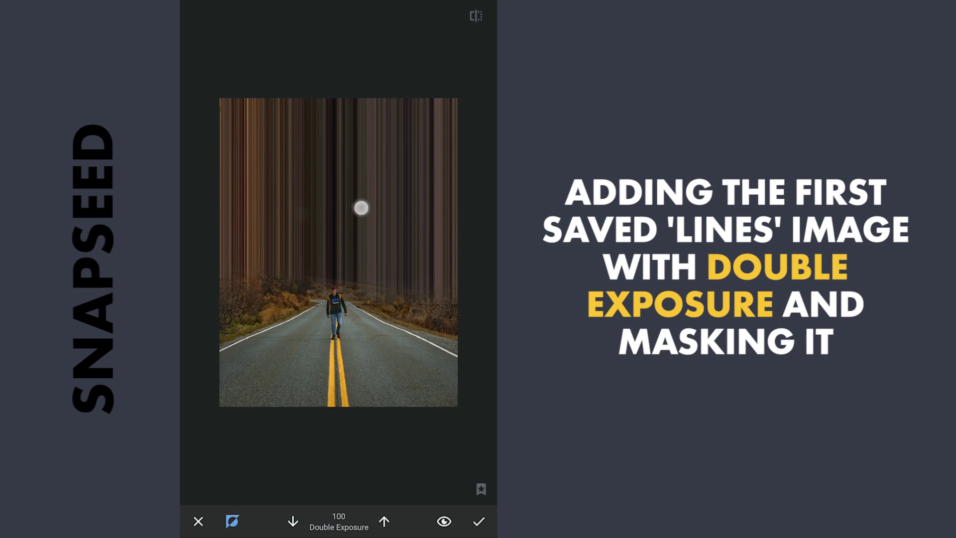
left_click(292, 521)
scroll(374, 247, "up", 2)
scroll(373, 247, "up", 2)
scroll(374, 247, "up", 3)
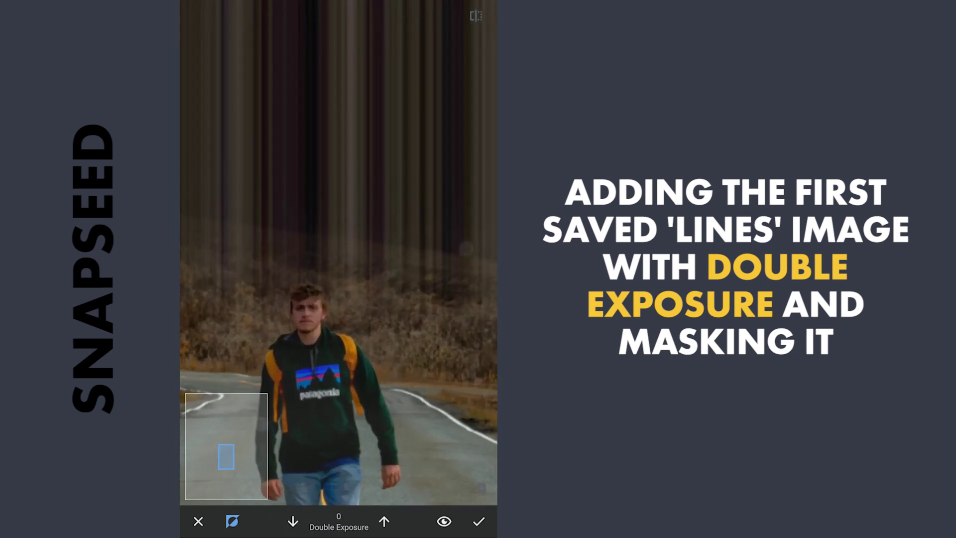
scroll(336, 282, "down", 2)
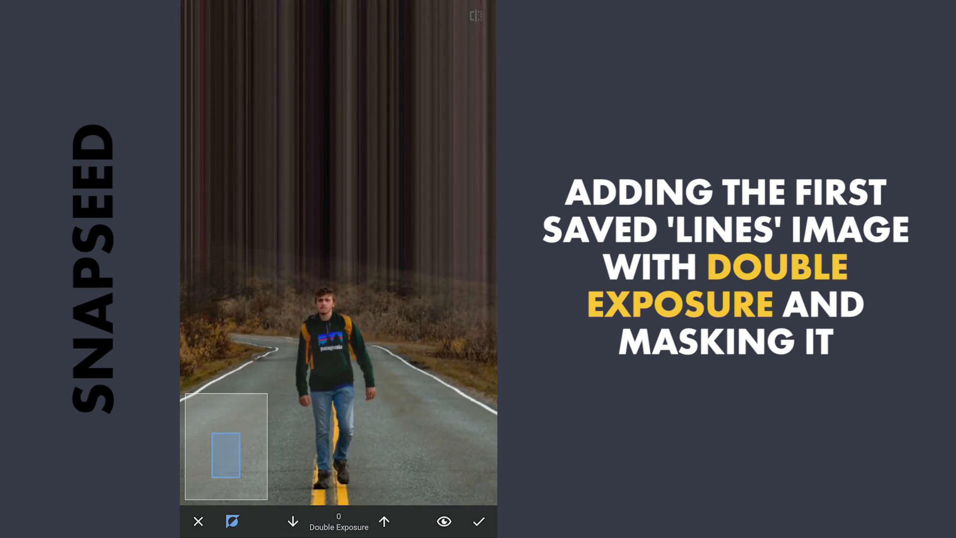
scroll(384, 264, "down", 2)
scroll(341, 252, "down", 1)
scroll(373, 246, "down", 1)
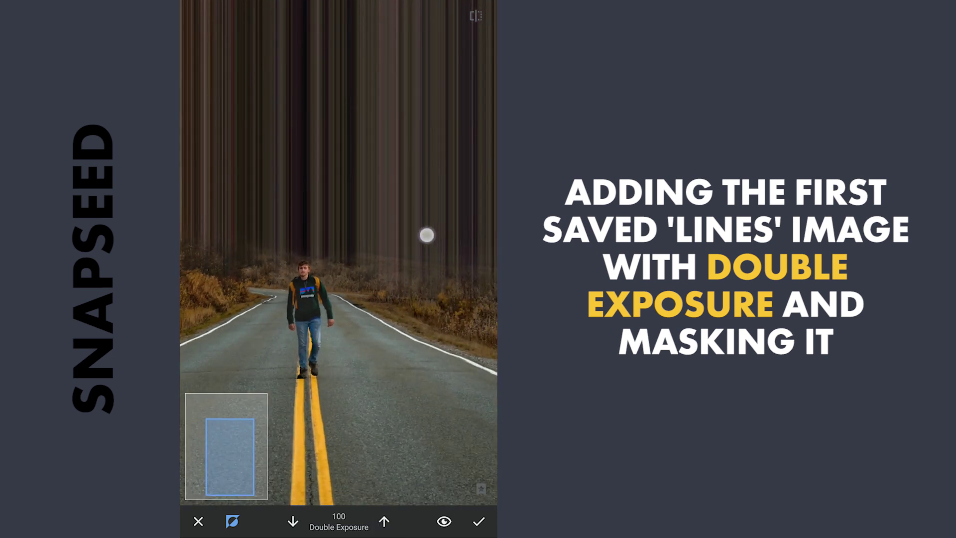
scroll(338, 252, "up", 2)
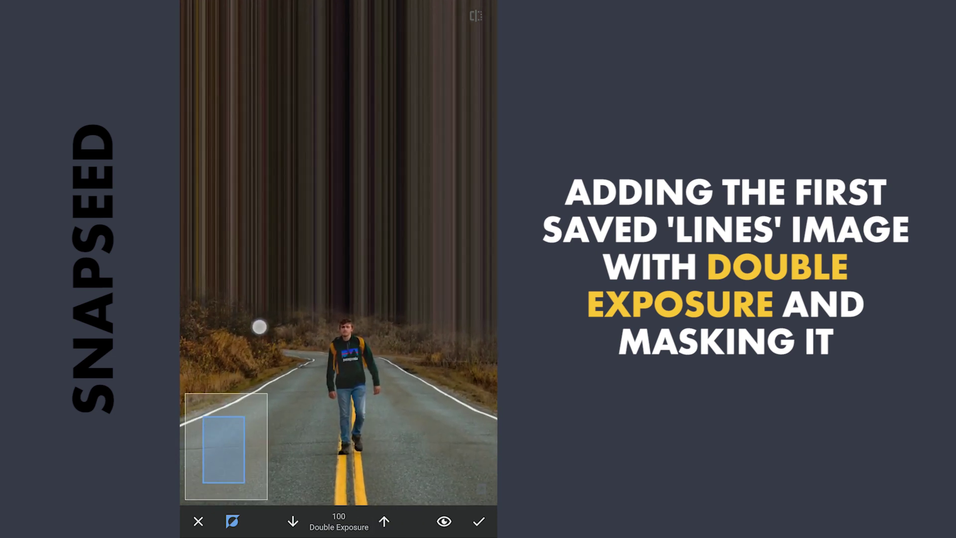
scroll(344, 284, "down", 3)
left_click(292, 521)
left_click(293, 521)
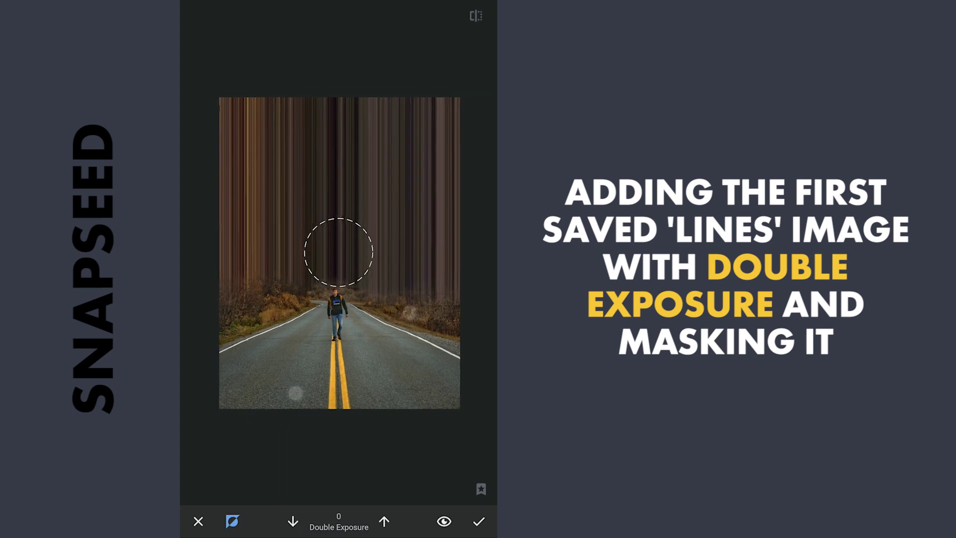
left_click(479, 521)
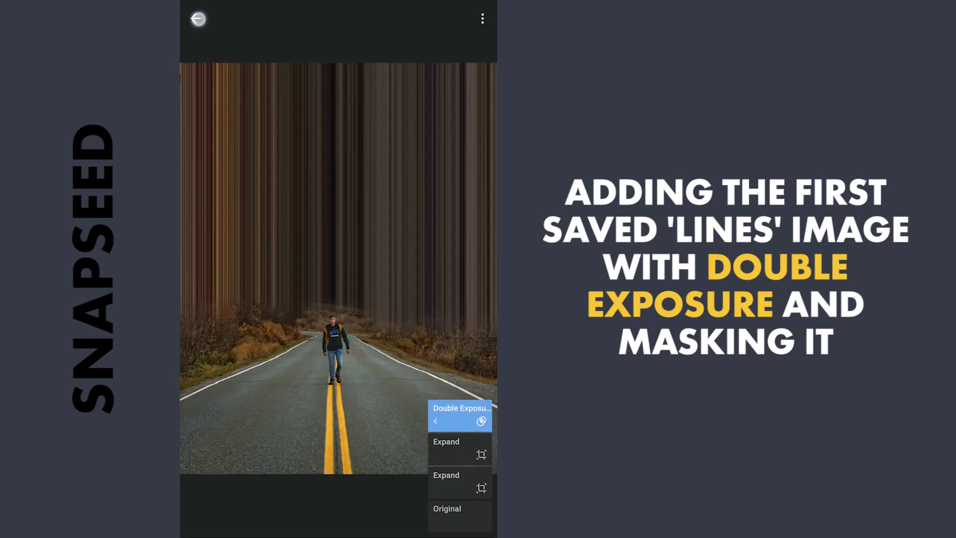
left_click(196, 18)
Overlay the yellow vertical-lines image as a second Double Exposure at maximum opacity.
left_click(357, 525)
scroll(339, 419, "down", 3)
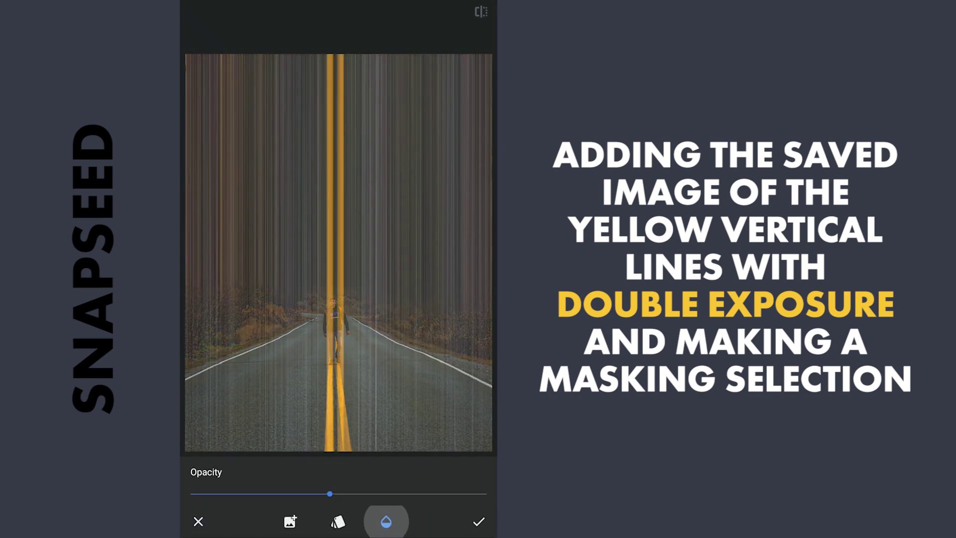
left_click_drag(338, 489, 466, 496)
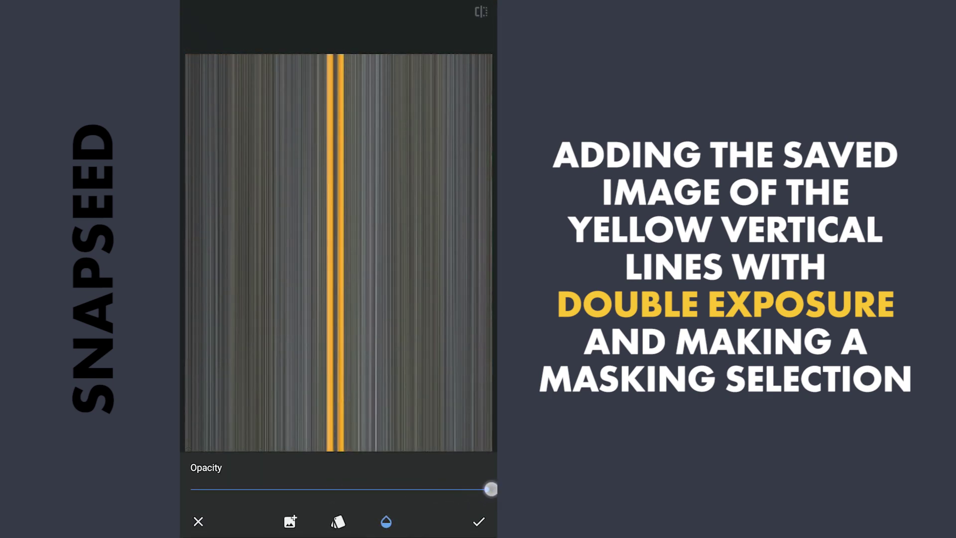
left_click(479, 521)
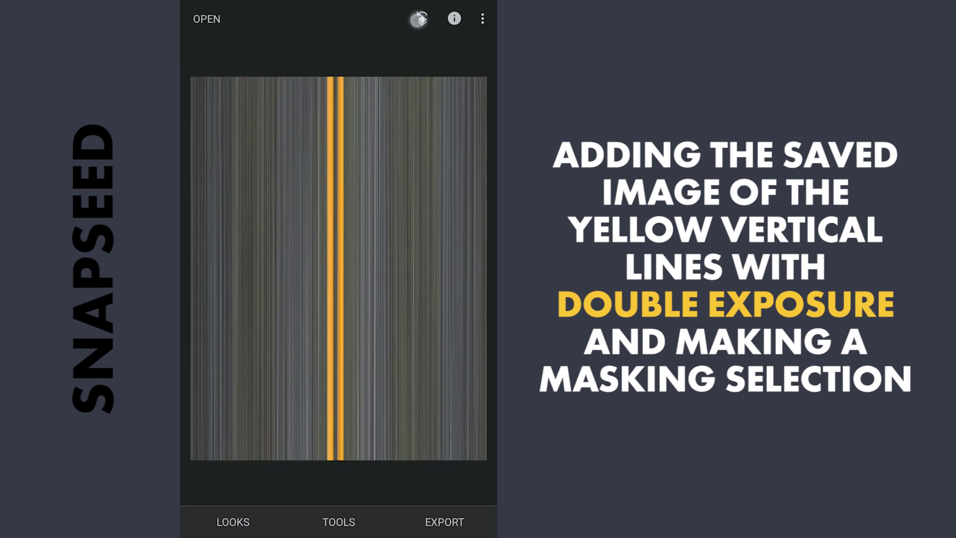
left_click(422, 18)
Open the Double Exposure edit's Stacks Brush mask and invert it across the whole image.
left_click(252, 473)
left_click(459, 381)
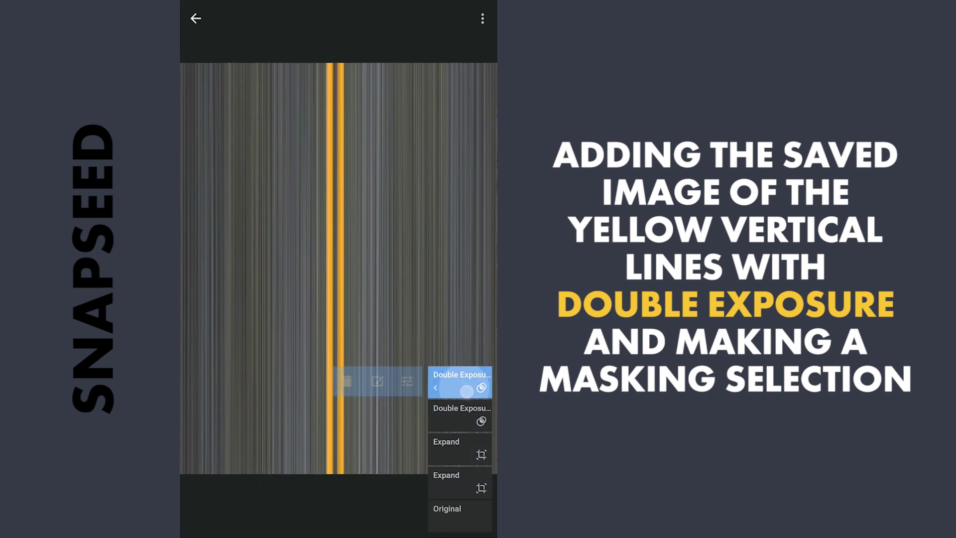
left_click(377, 383)
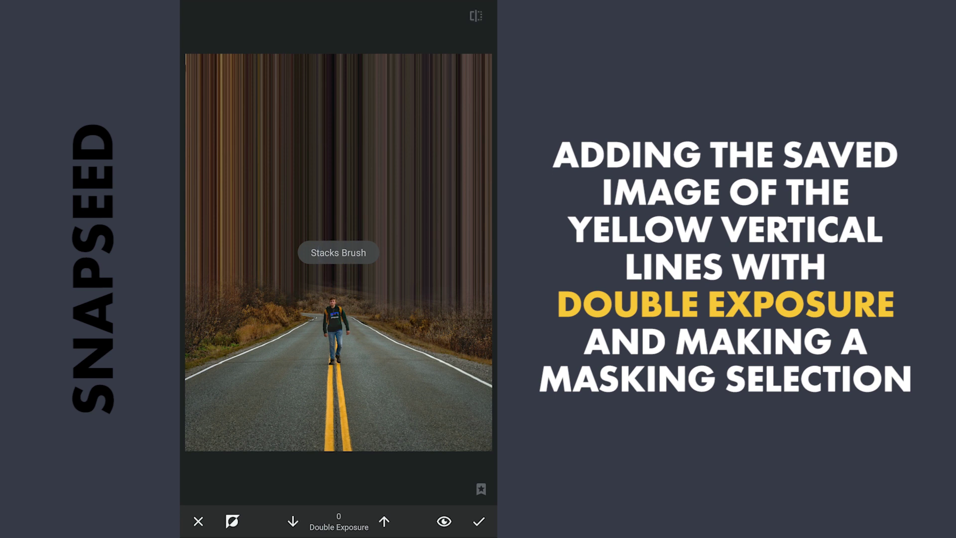
left_click(231, 521)
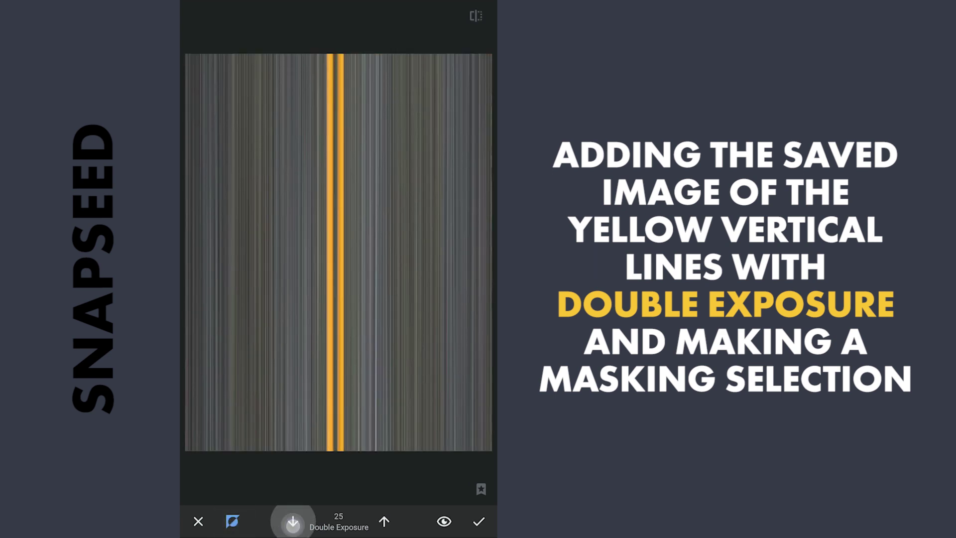
scroll(344, 359, "down", 5)
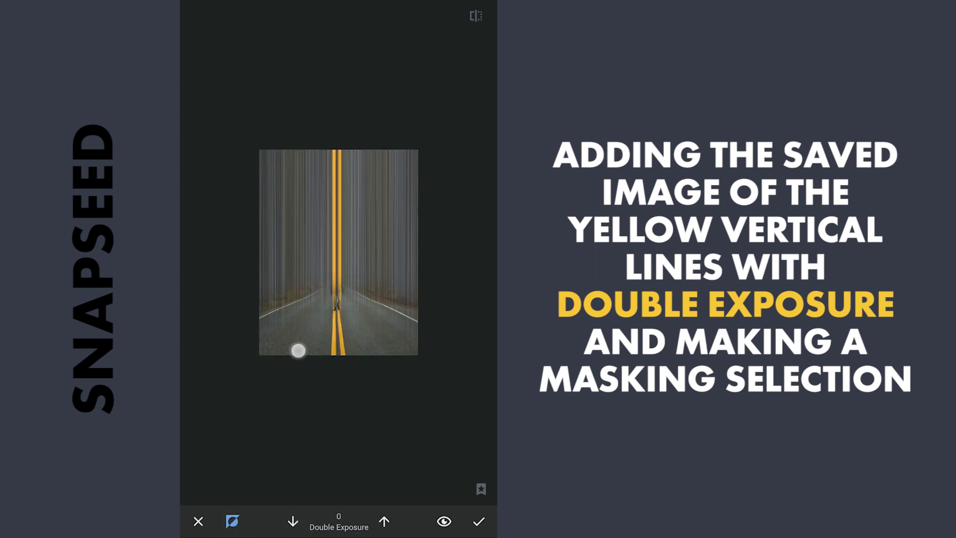
Paint the yellow-lines exposure out of the left-centre areas and check the mask result.
left_click_drag(435, 112, 425, 316)
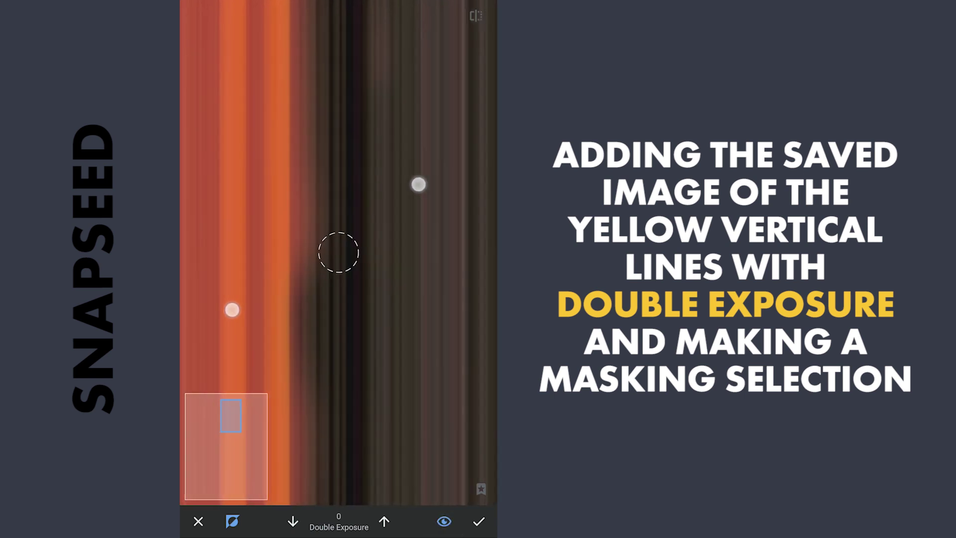
scroll(337, 254, "down", 5)
left_click_drag(251, 346, 256, 321)
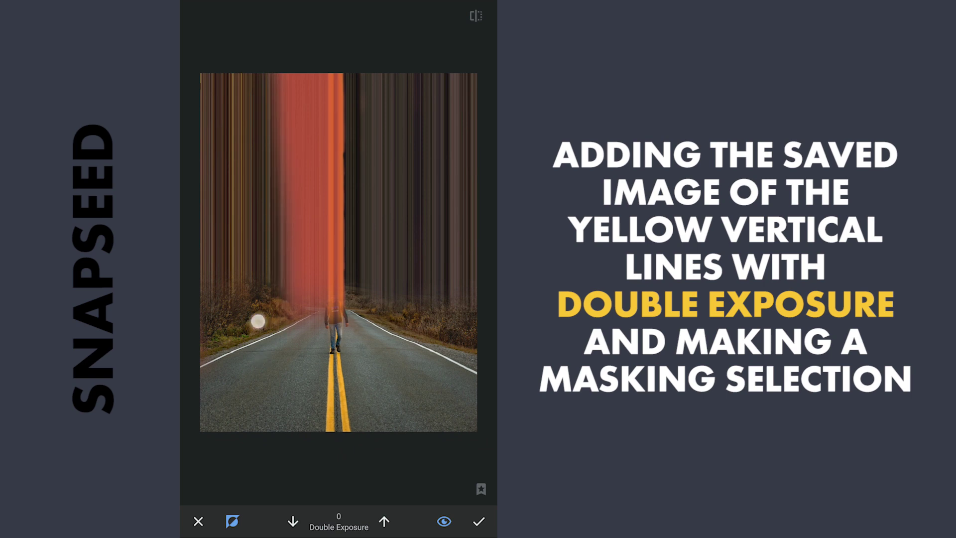
scroll(353, 194, "up", 5)
scroll(319, 398, "up", 3)
left_click_drag(319, 399, 277, 438)
scroll(337, 255, "down", 2)
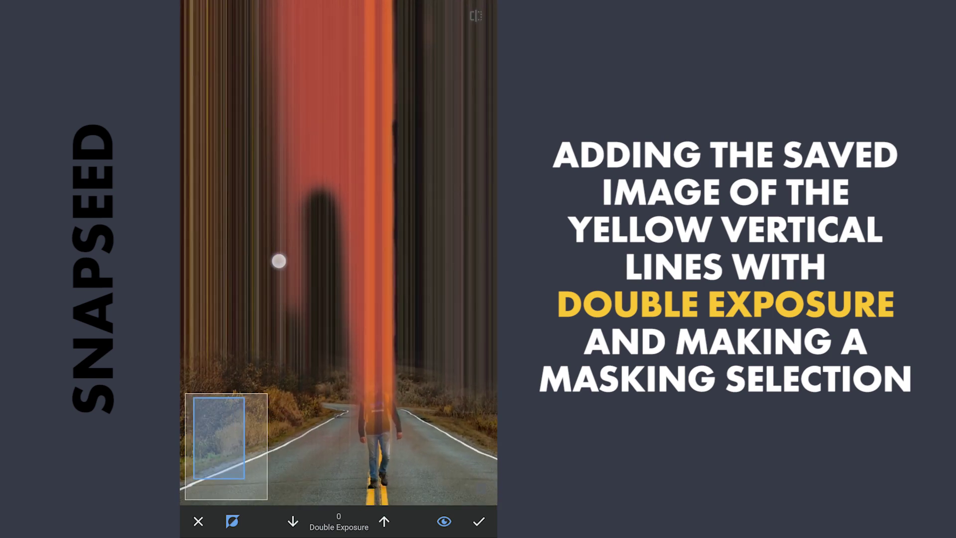
left_click_drag(277, 261, 282, 335)
scroll(337, 253, "up", 3)
left_click(444, 521)
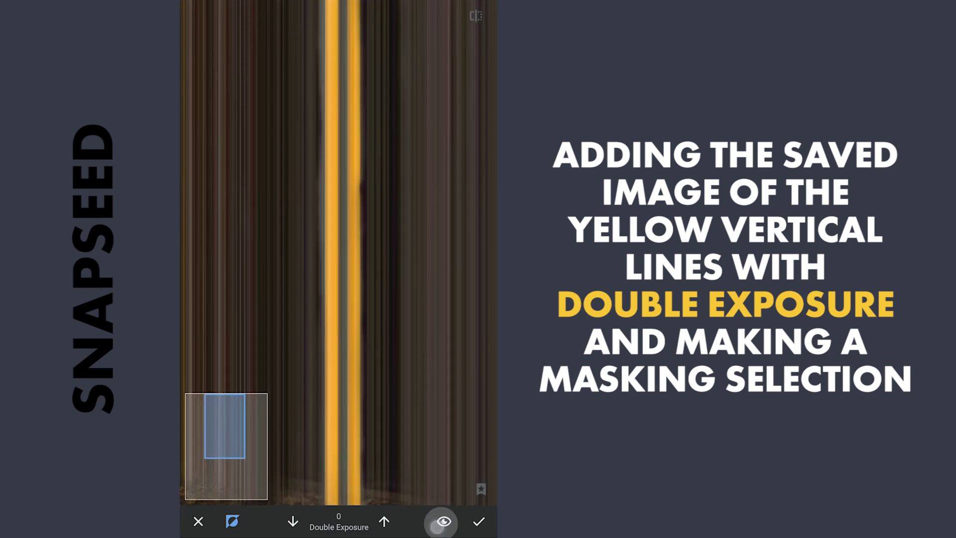
scroll(336, 254, "down", 3)
scroll(329, 278, "up", 4)
scroll(338, 253, "up", 3)
Restore the right yellow beam with the brush strength at 100.
left_click(384, 520)
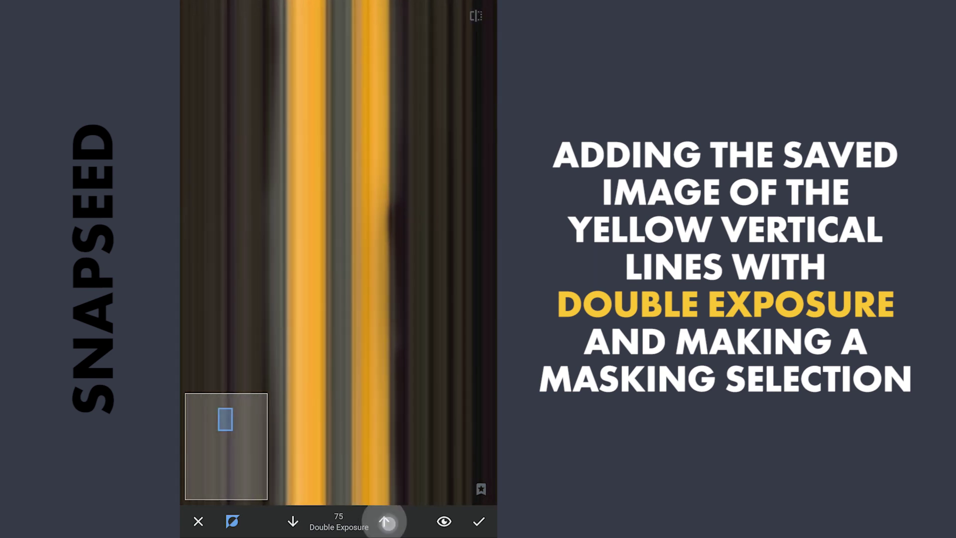
left_click(443, 520)
left_click_drag(371, 287, 373, 372)
scroll(367, 351, "up", 1)
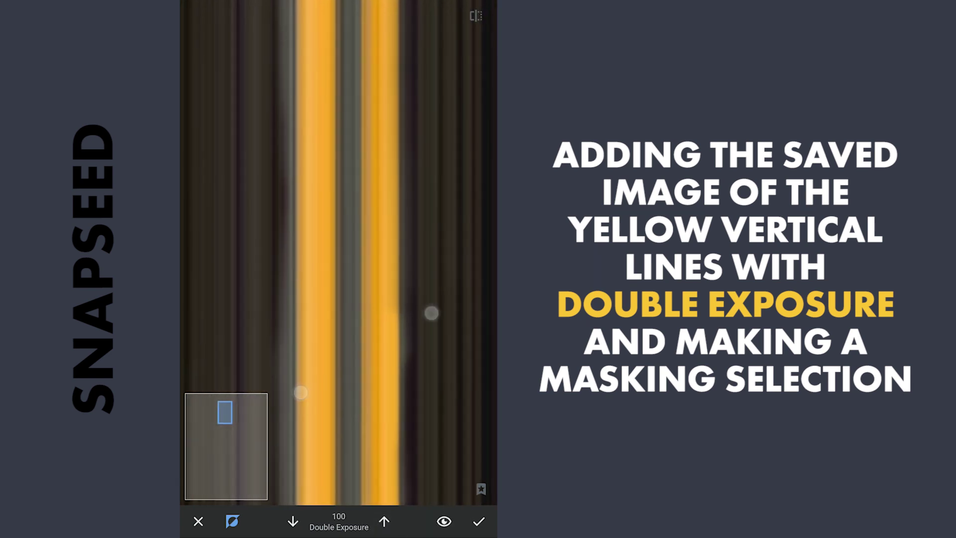
scroll(338, 254, "down", 3)
scroll(338, 254, "down", 3)
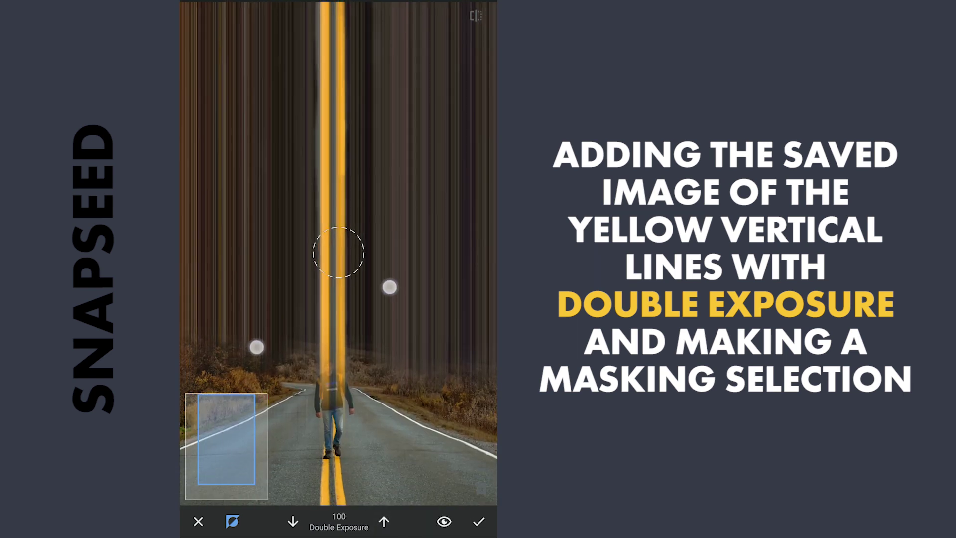
scroll(339, 254, "down", 2)
scroll(339, 313, "up", 1)
scroll(358, 312, "up", 2)
scroll(342, 334, "up", 2)
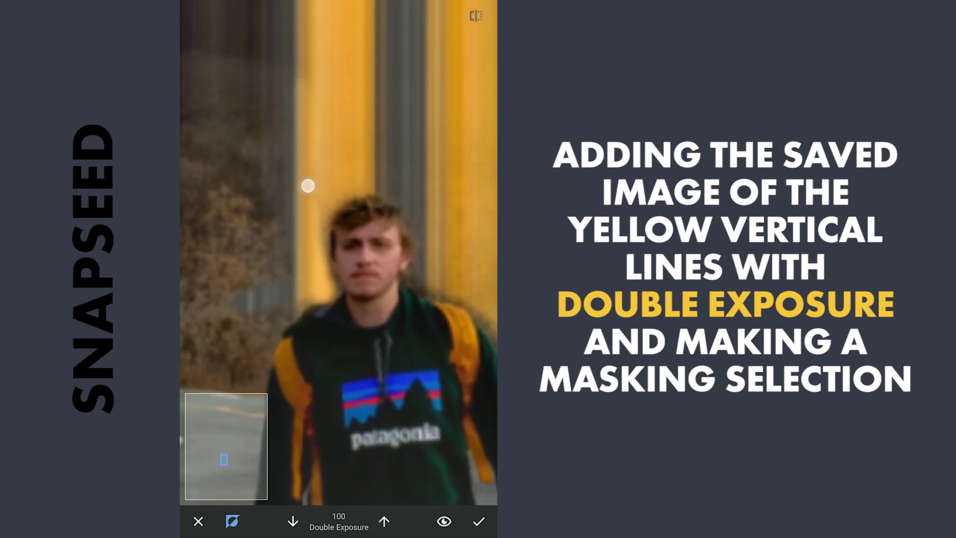
scroll(339, 254, "down", 2)
Erase both yellow beams from over the walking man and apply the masked double exposure.
left_click_drag(326, 68, 329, 218)
left_click_drag(437, 158, 425, 319)
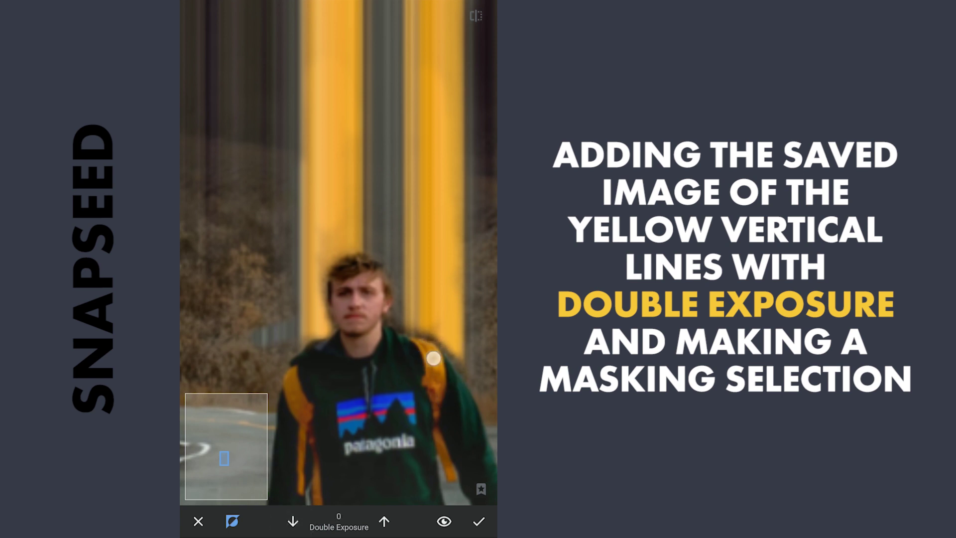
scroll(338, 255, "down", 3)
scroll(338, 254, "down", 2)
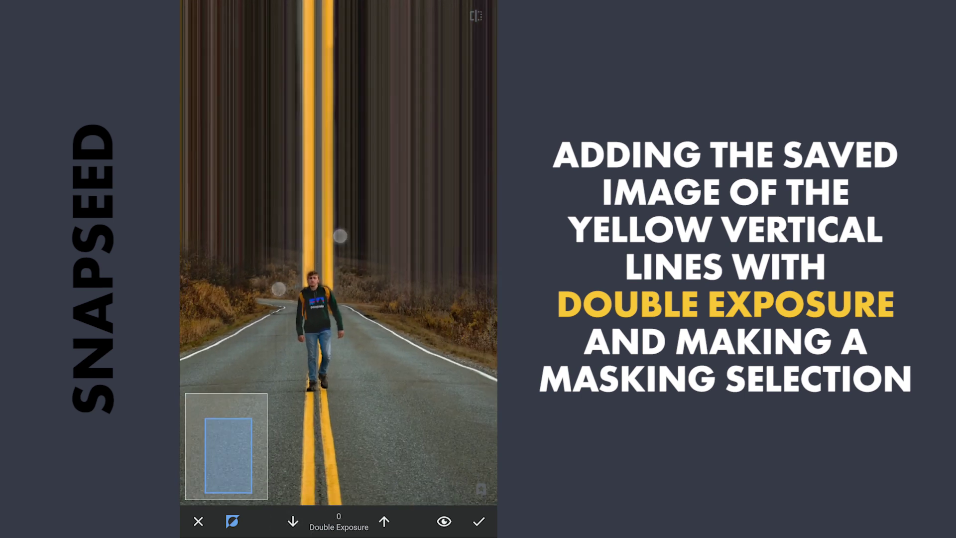
scroll(338, 254, "down", 1)
left_click(479, 522)
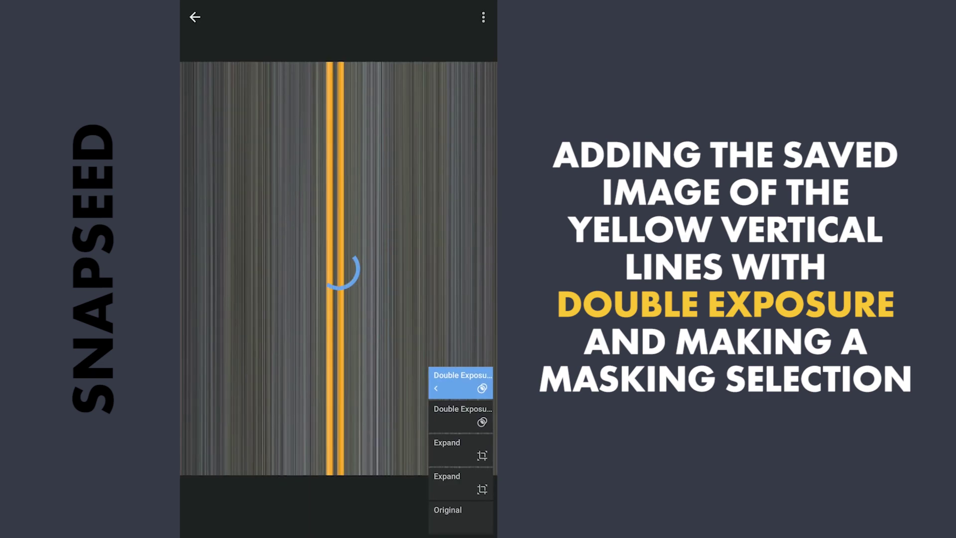
left_click(197, 16)
Apply the Curves tool's Hard Contrast preset to the whole composite.
left_click(359, 524)
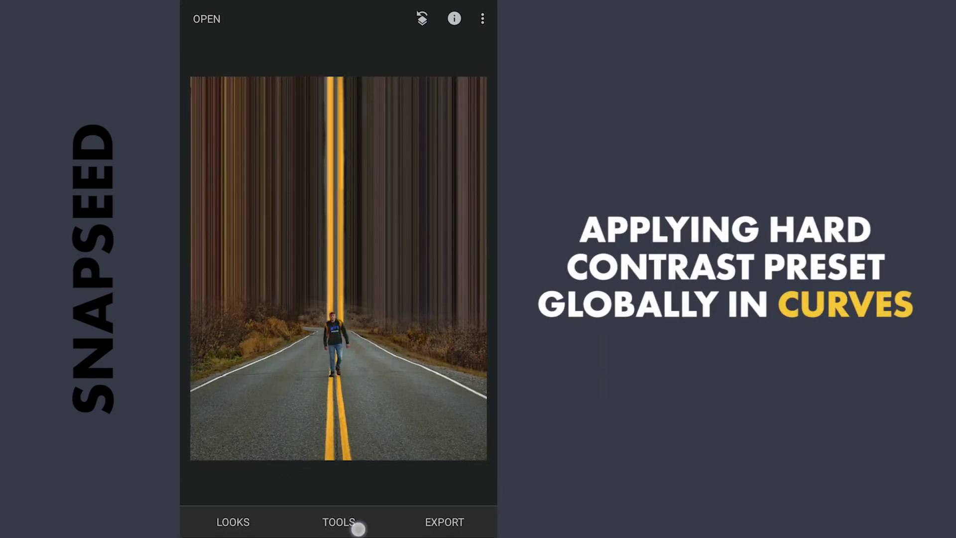
left_click(347, 192)
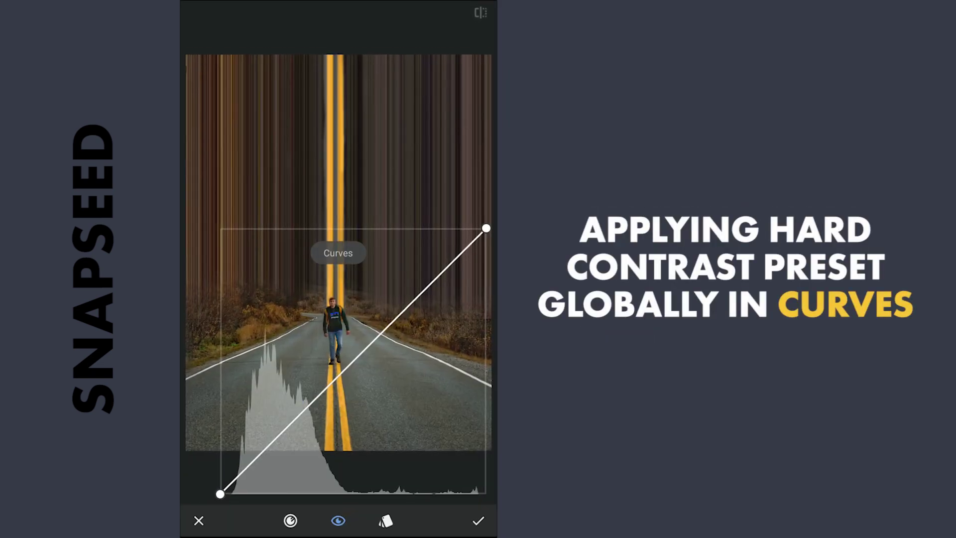
left_click(385, 523)
left_click(312, 474)
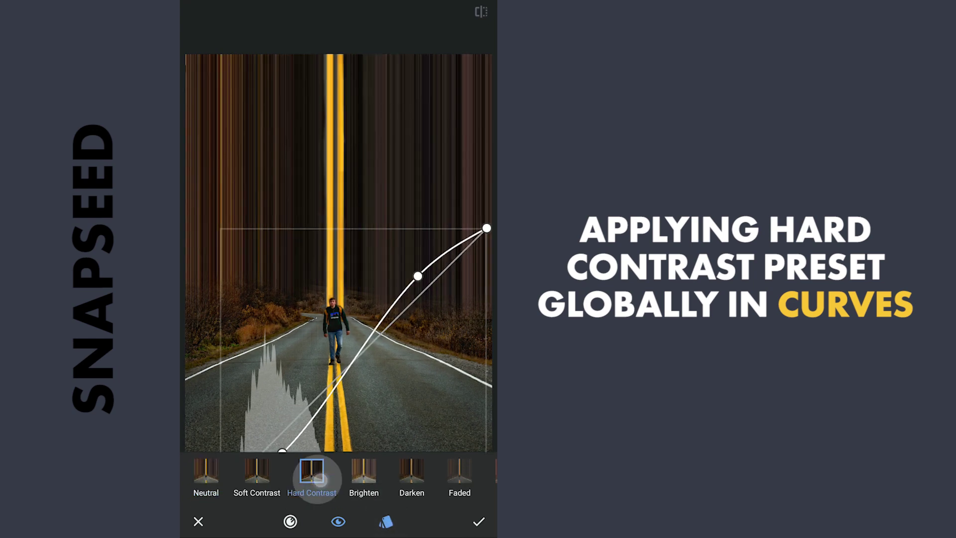
left_click(385, 524)
left_click(479, 521)
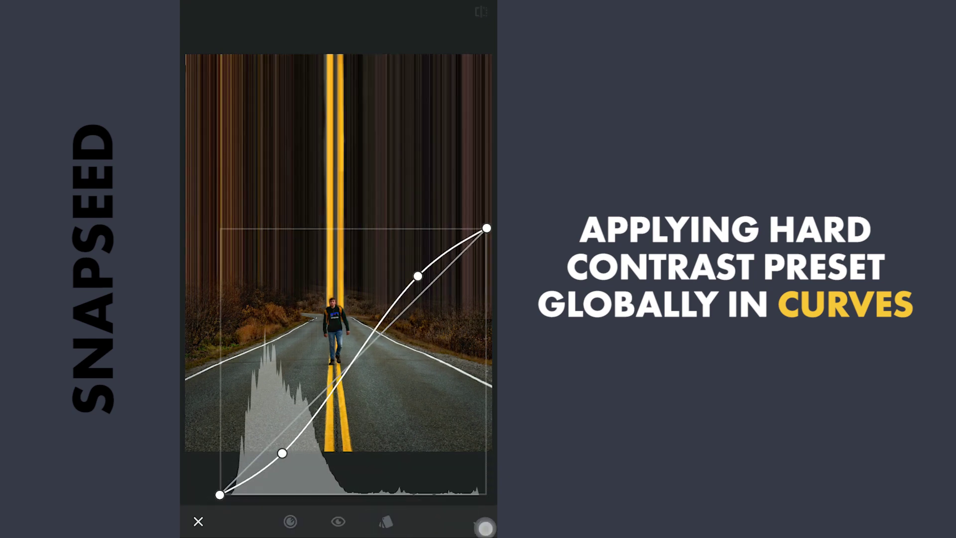
left_click(351, 524)
Set Tune Image highlights to +53 and shadows to about -11.
left_click(212, 196)
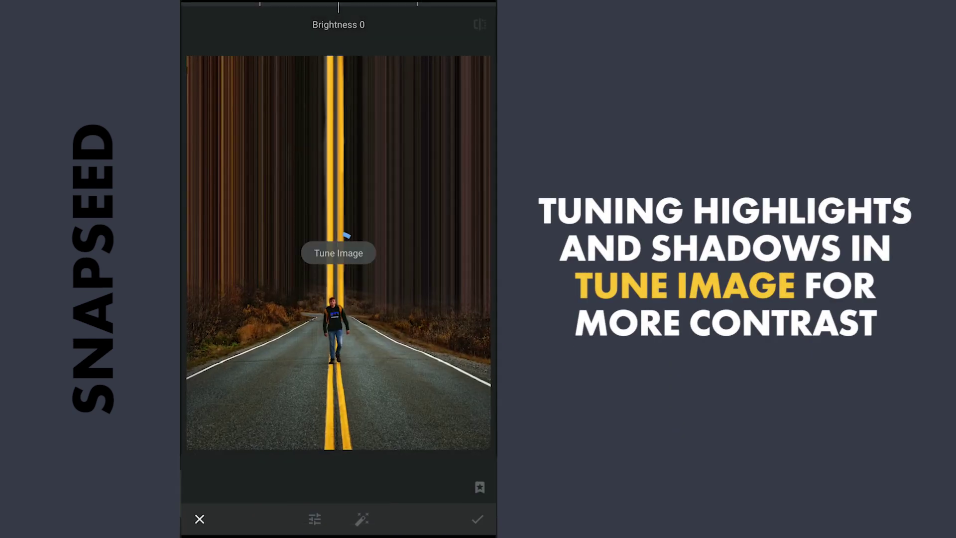
left_click_drag(401, 406, 403, 252)
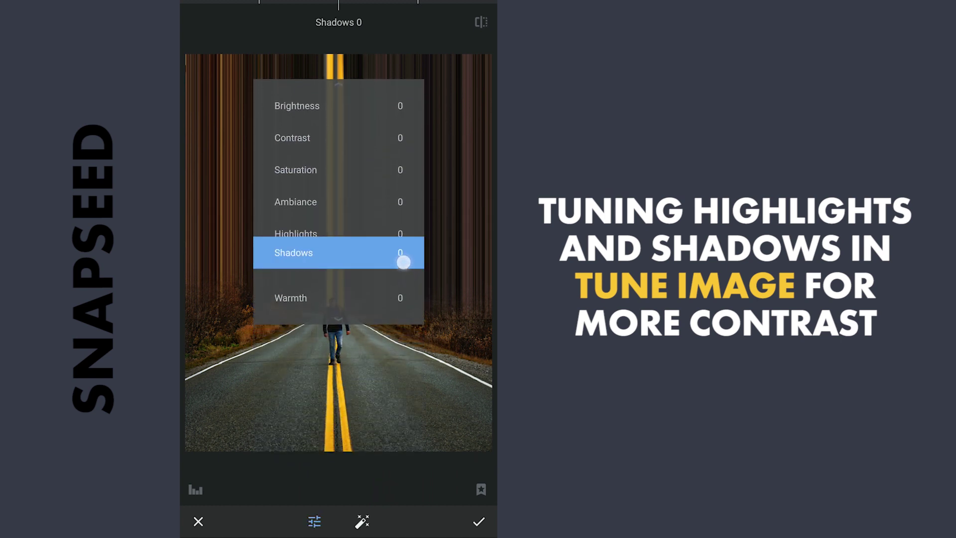
mouse_move(400, 400)
left_mouse_down()
mouse_move(389, 402)
mouse_move(391, 419)
mouse_move(414, 421)
left_mouse_up()
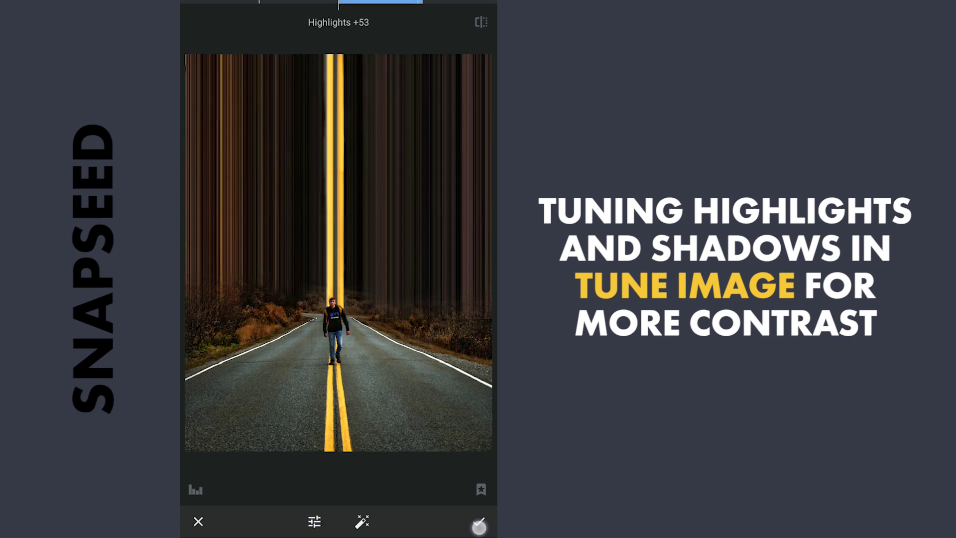
left_click(479, 526)
Add a Curves edit that lifts the highlights and steepens the midtones.
left_click(365, 525)
left_click(339, 175)
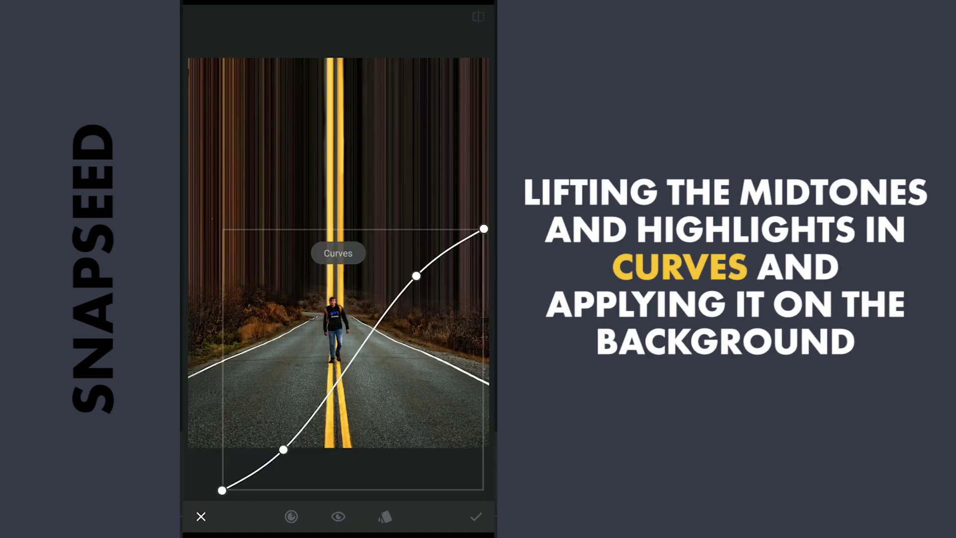
left_click_drag(416, 275, 397, 254)
left_click_drag(284, 451, 270, 454)
left_click_drag(399, 256, 388, 267)
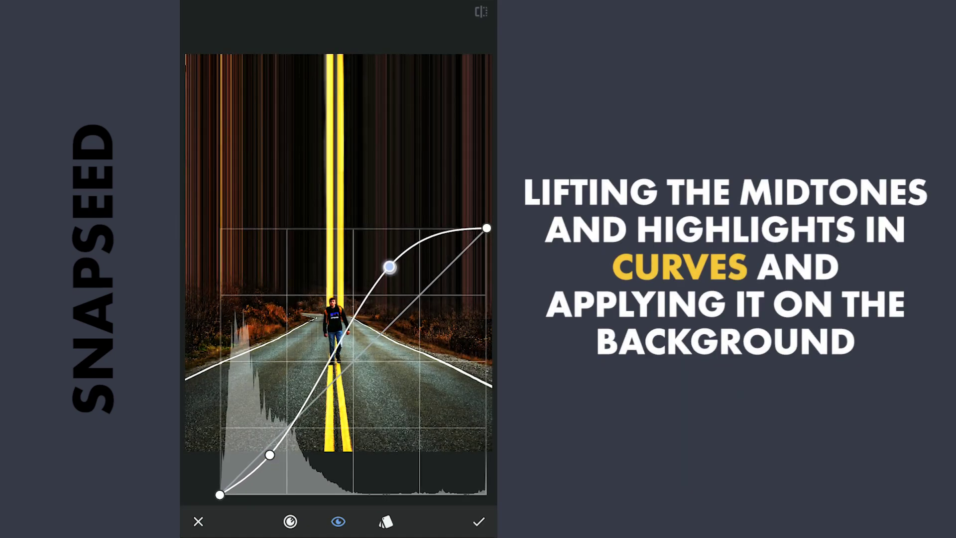
left_click(479, 521)
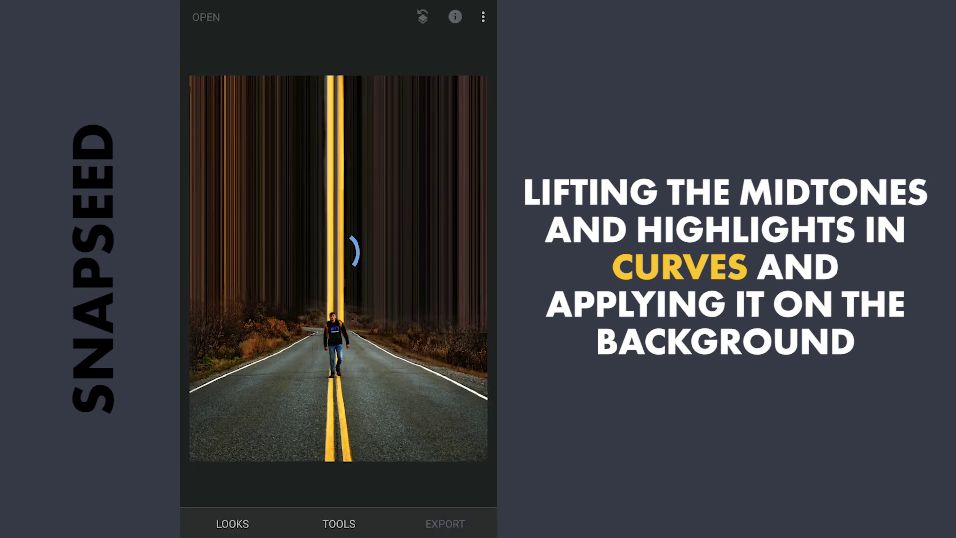
Invert the Curves edit's mask to limit it to the background, preview it, and confirm.
left_click(422, 19)
left_click(252, 473)
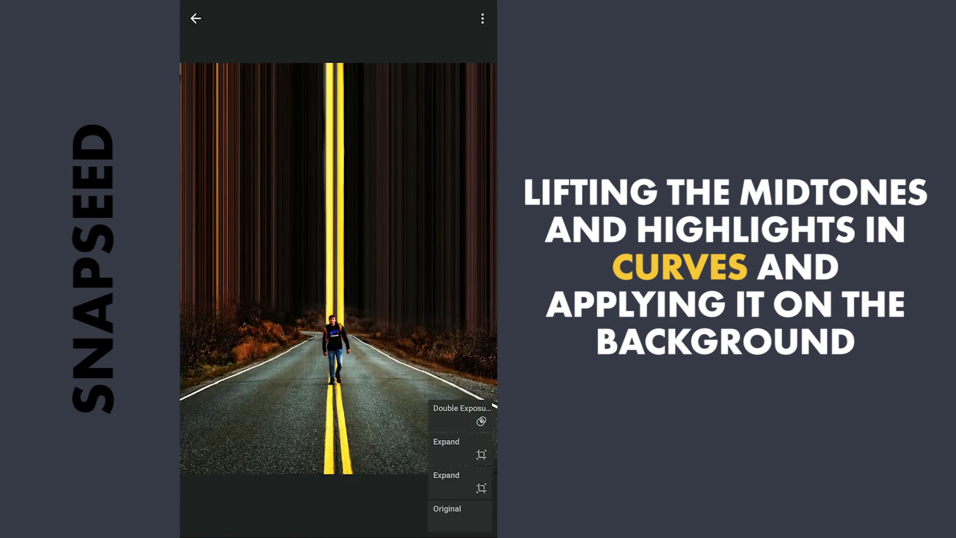
left_click(459, 281)
left_click(377, 281)
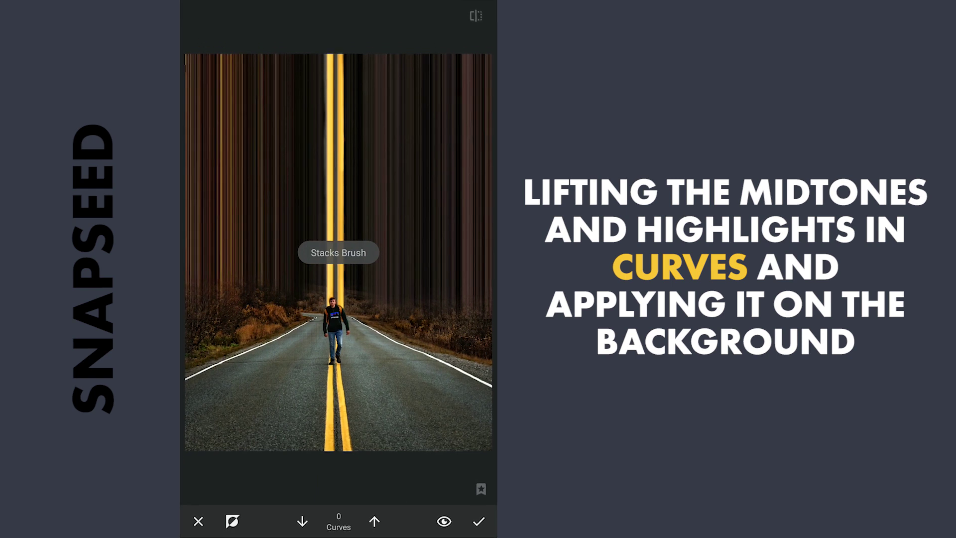
left_click(232, 521)
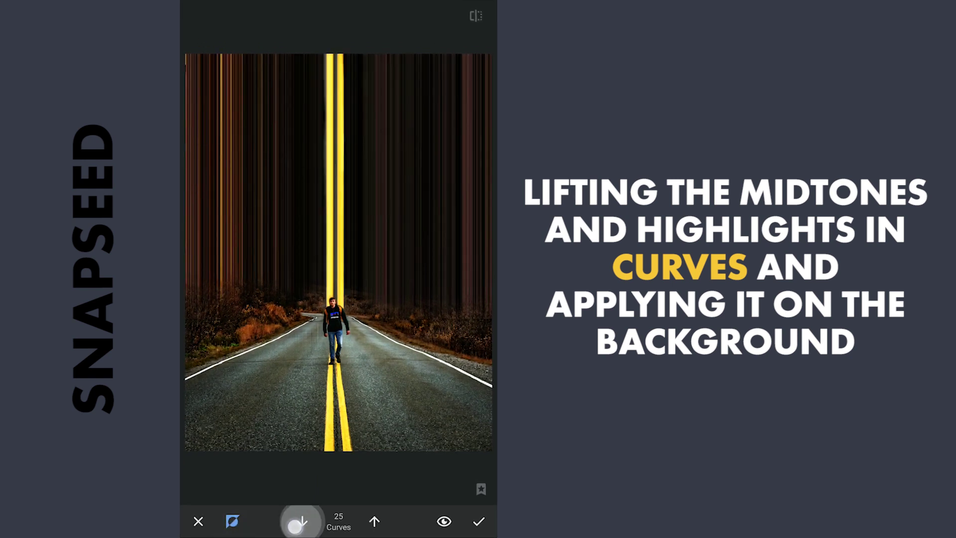
scroll(362, 354, "down", 3)
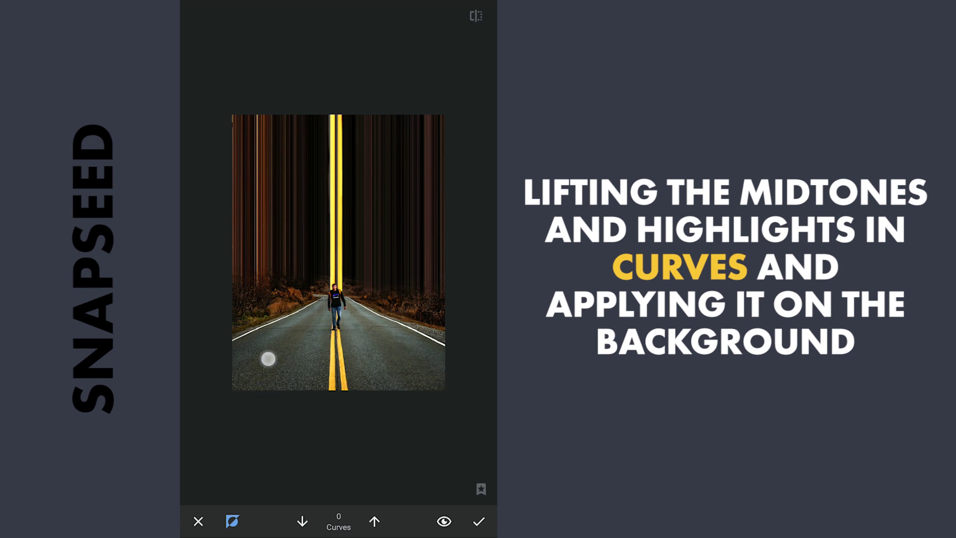
left_click(444, 521)
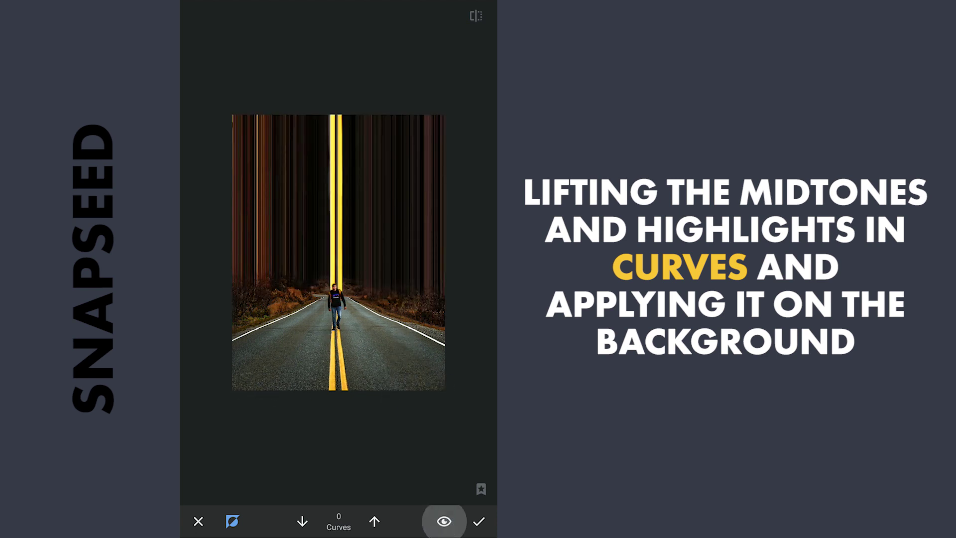
left_click(478, 527)
left_click(201, 18)
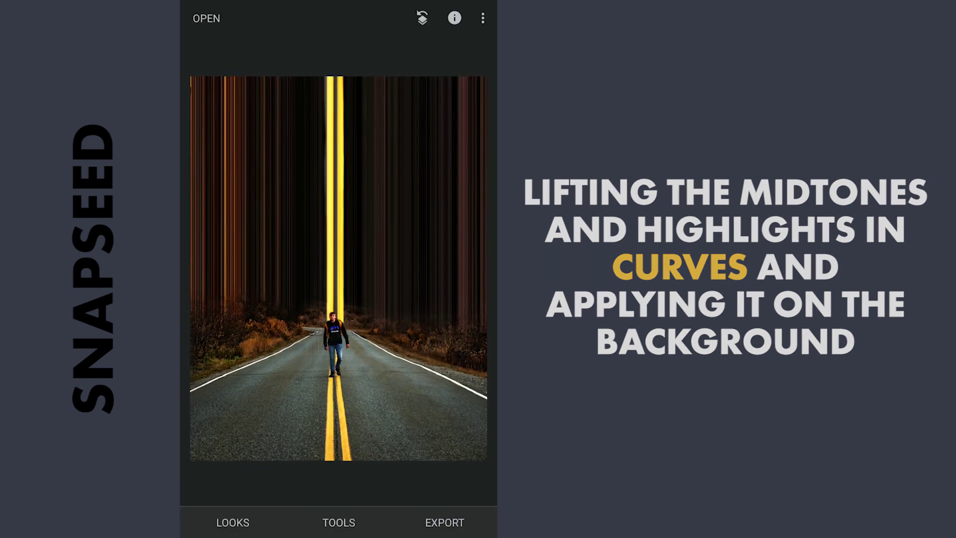
left_click(357, 526)
Add a Neutral-preset curve with the black point raised to lift the darkest tones.
left_click(338, 189)
left_click(385, 521)
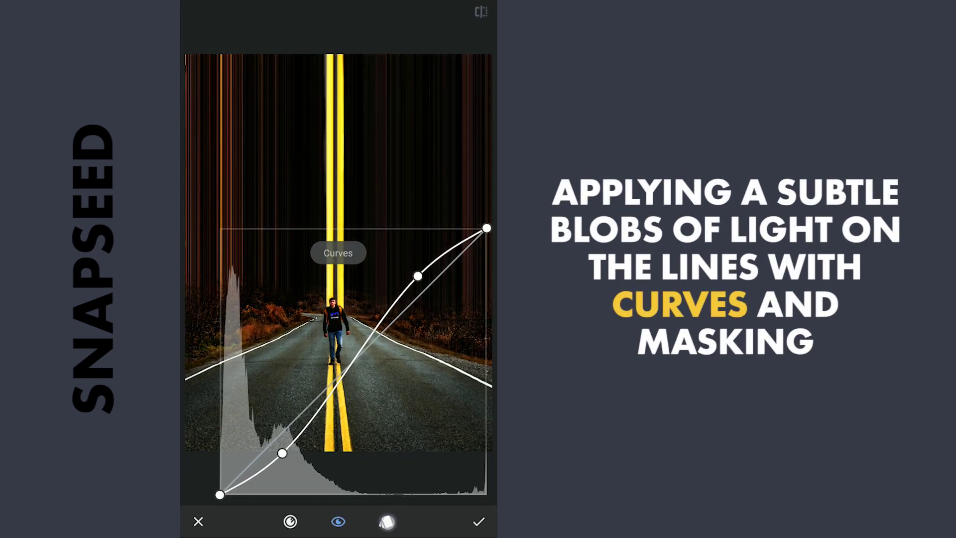
left_click(206, 474)
left_click(385, 521)
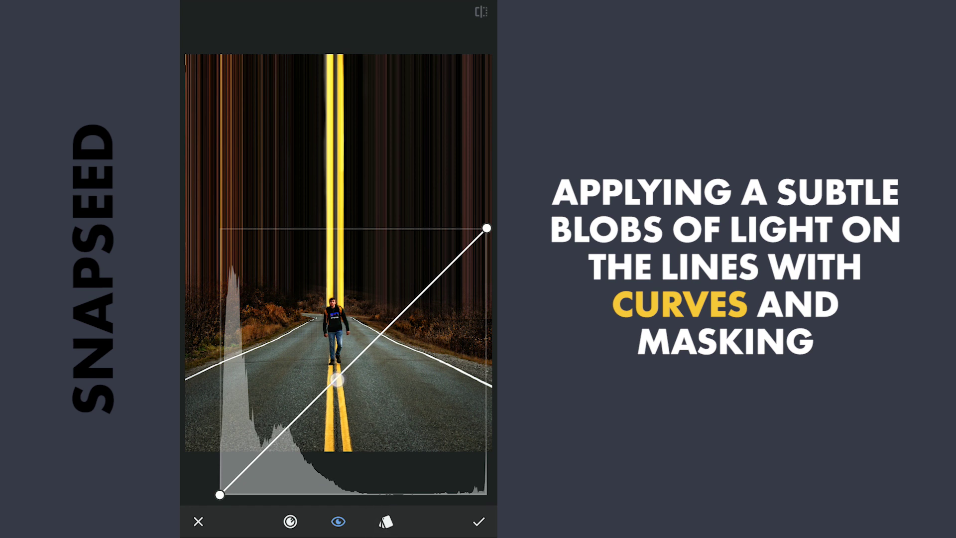
left_click(335, 367)
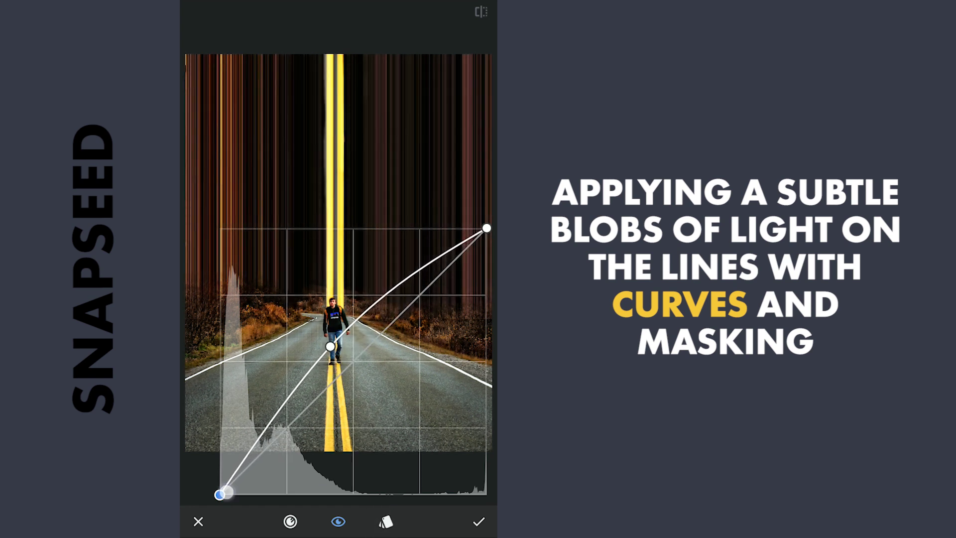
left_click_drag(220, 494, 219, 477)
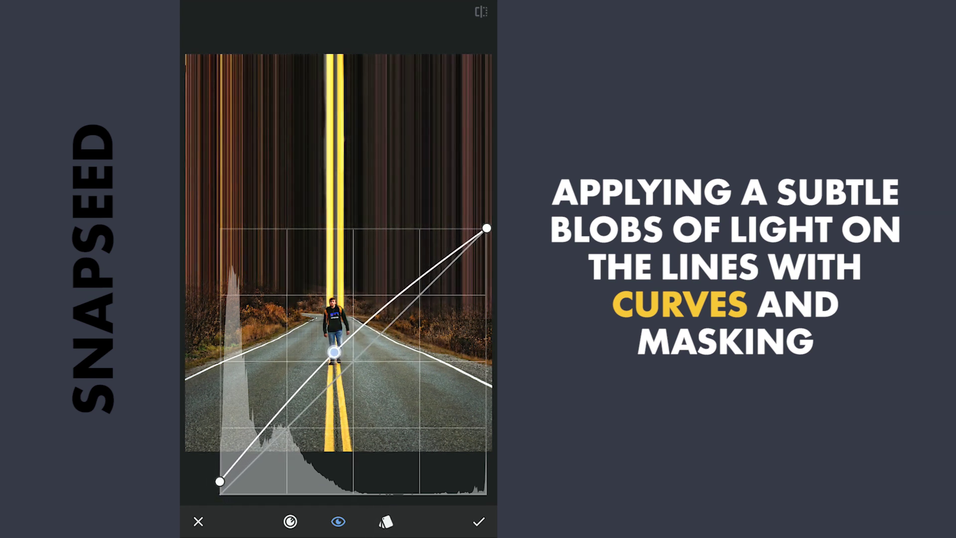
left_click(477, 523)
Paint the new Curves edit's mask at strength 75 for soft light patches on the lines.
left_click(423, 15)
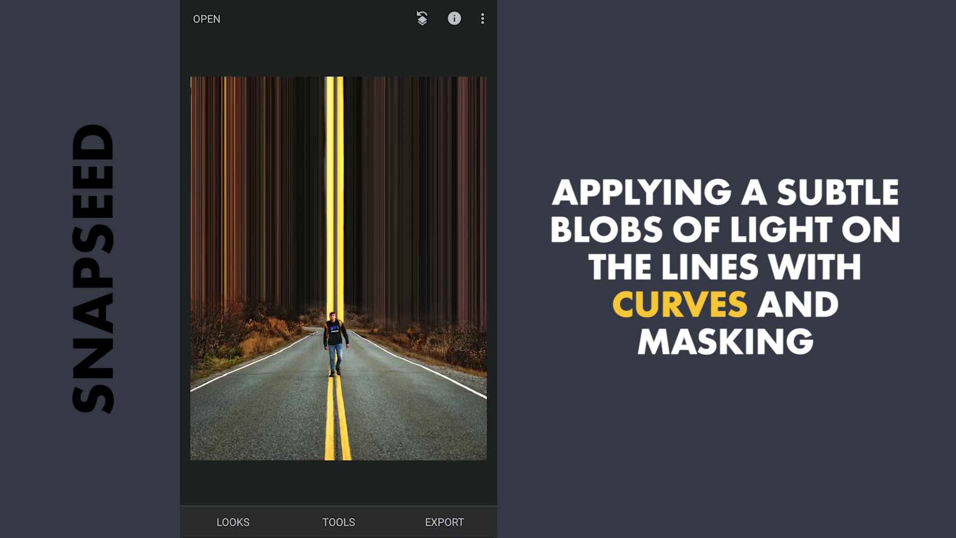
left_click(246, 506)
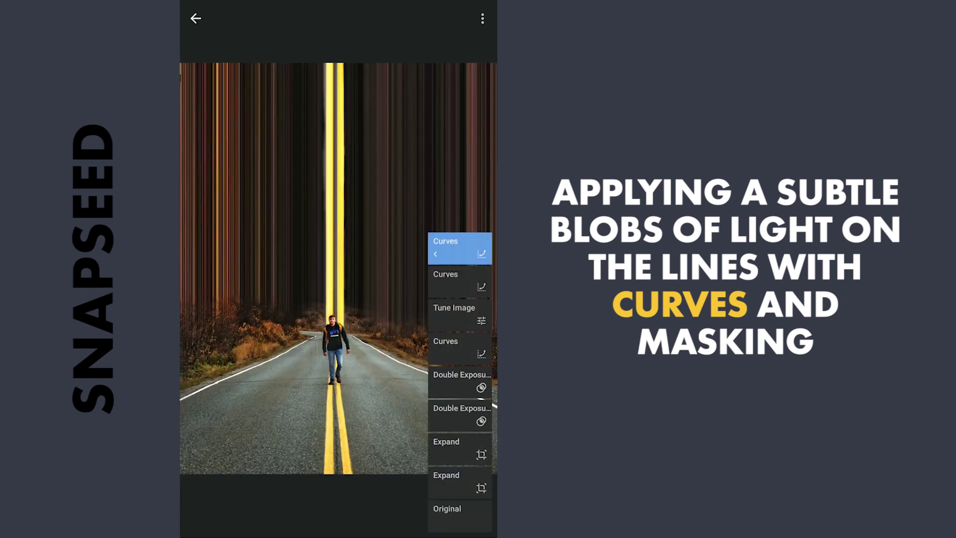
left_click(459, 249)
left_click(379, 253)
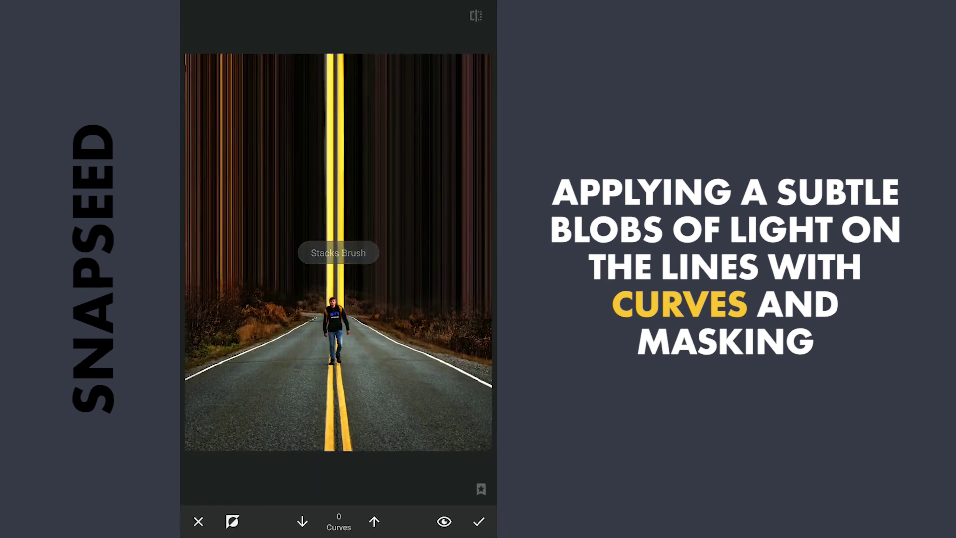
scroll(268, 360, "down", 3)
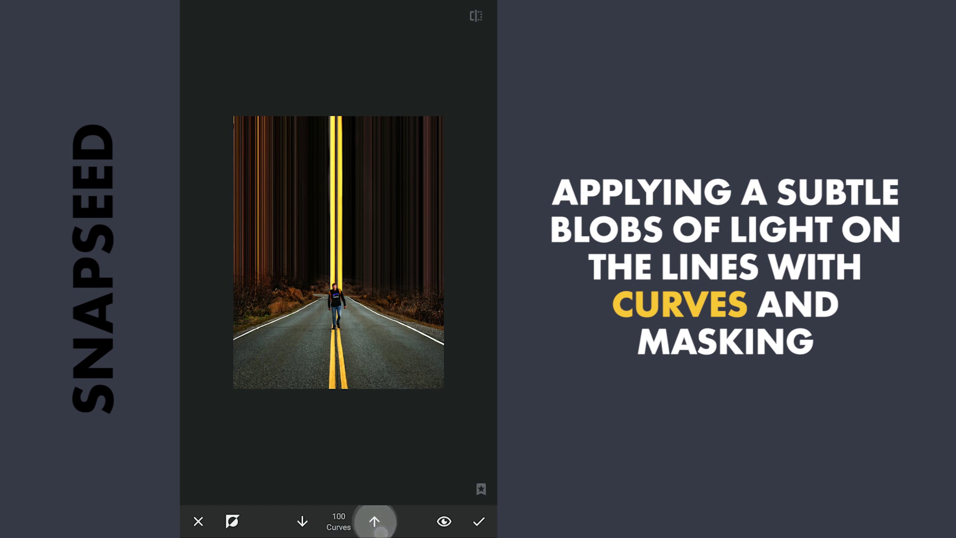
scroll(344, 235, "up", 3)
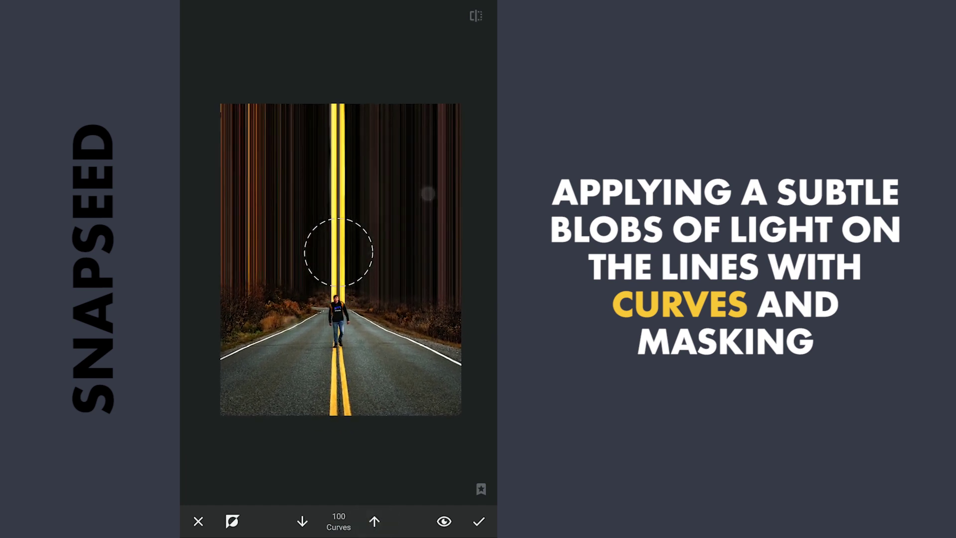
left_click_drag(427, 195, 255, 169)
left_click(302, 522)
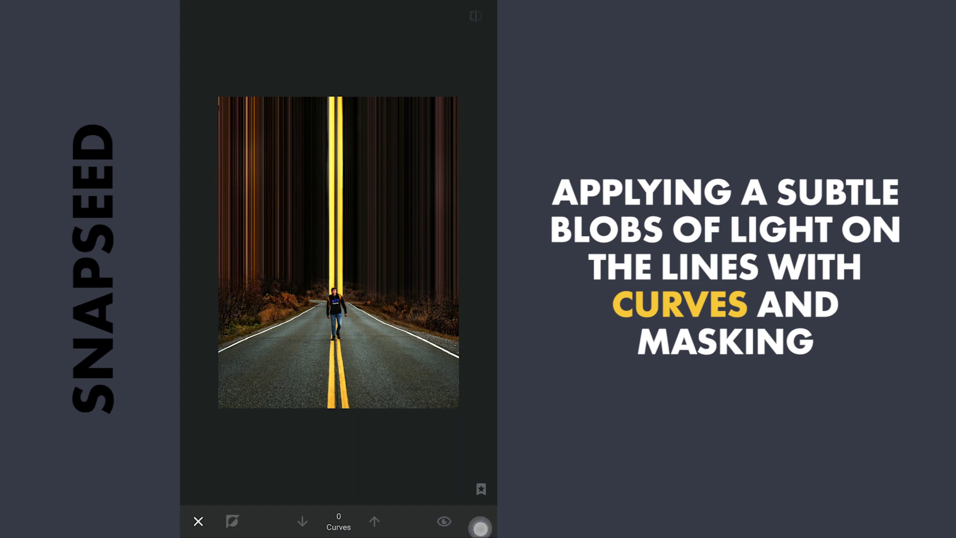
left_click(480, 528)
left_click(199, 19)
Dodge the vertical streak bases with Dodge & Burn at 5, erasing mistakes, then show View edits.
left_click(360, 530)
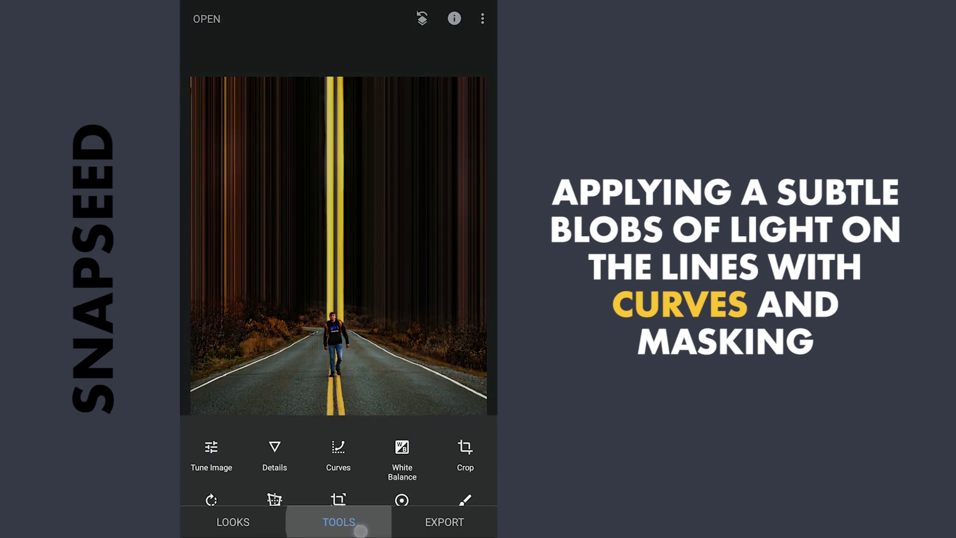
left_click(467, 243)
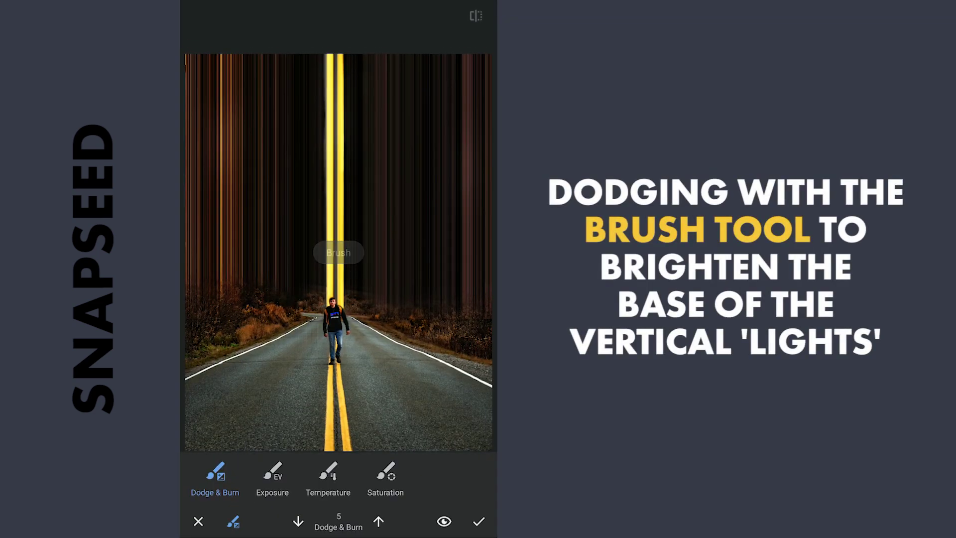
left_click(232, 521)
scroll(318, 256, "up", 5)
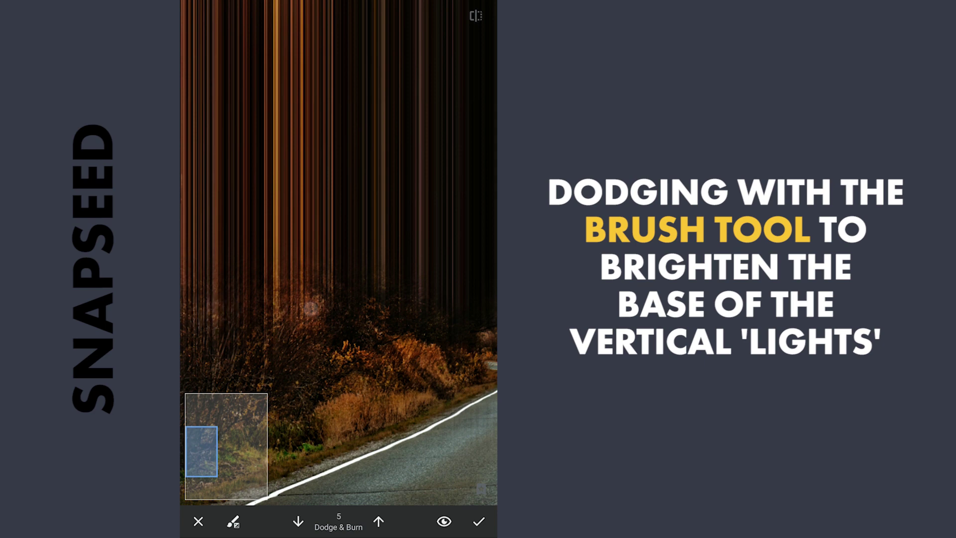
left_click_drag(310, 306, 369, 285)
scroll(365, 272, "down", 5)
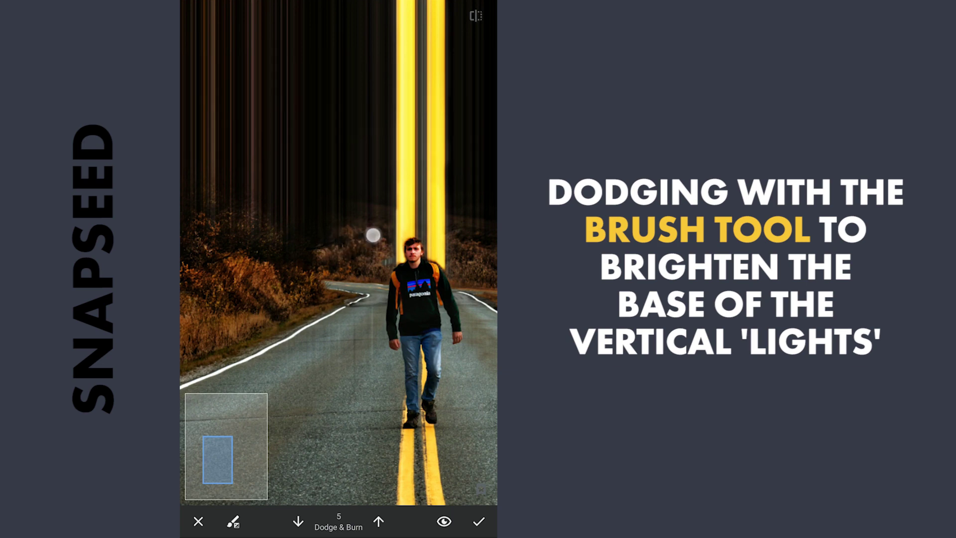
left_click_drag(301, 254, 314, 276)
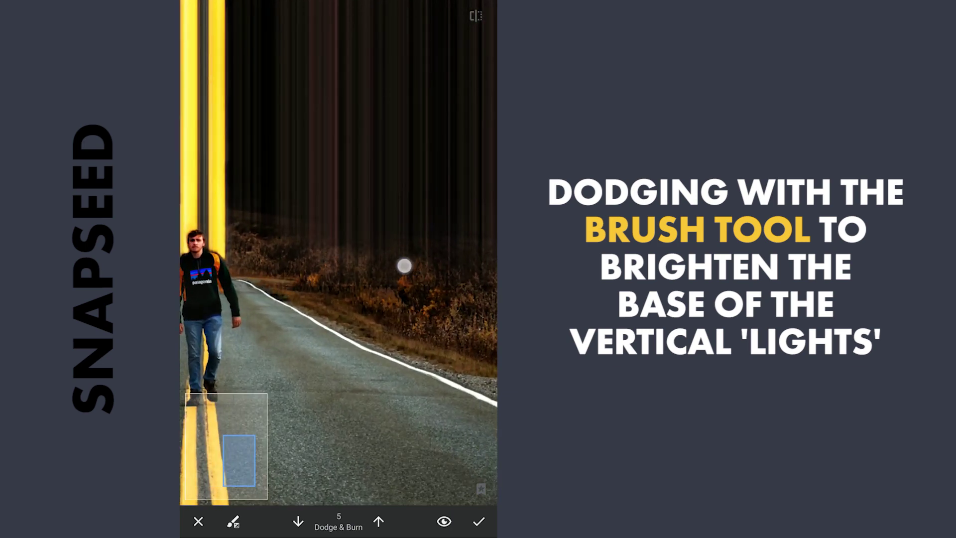
scroll(335, 264, "down", 2)
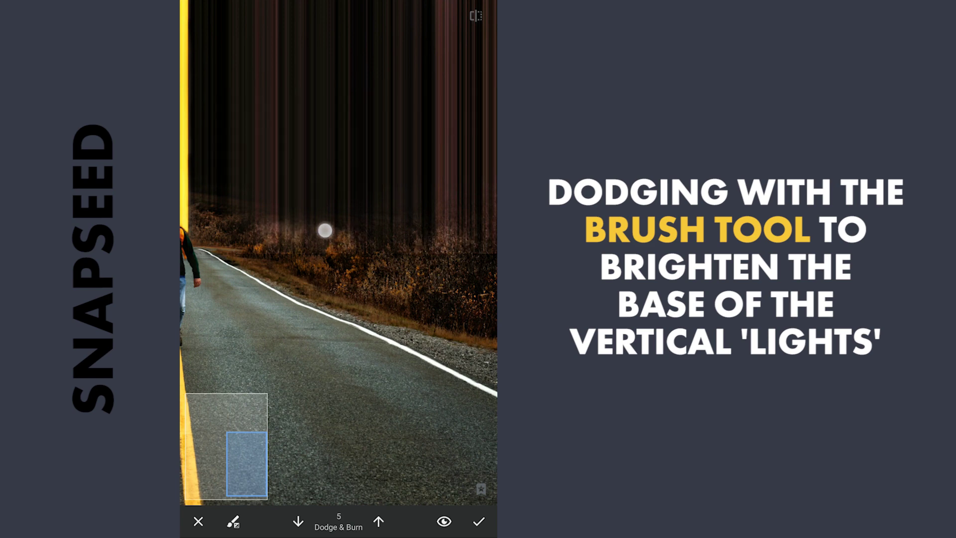
scroll(324, 231, "down", 2)
scroll(363, 239, "up", 2)
scroll(339, 242, "up", 2)
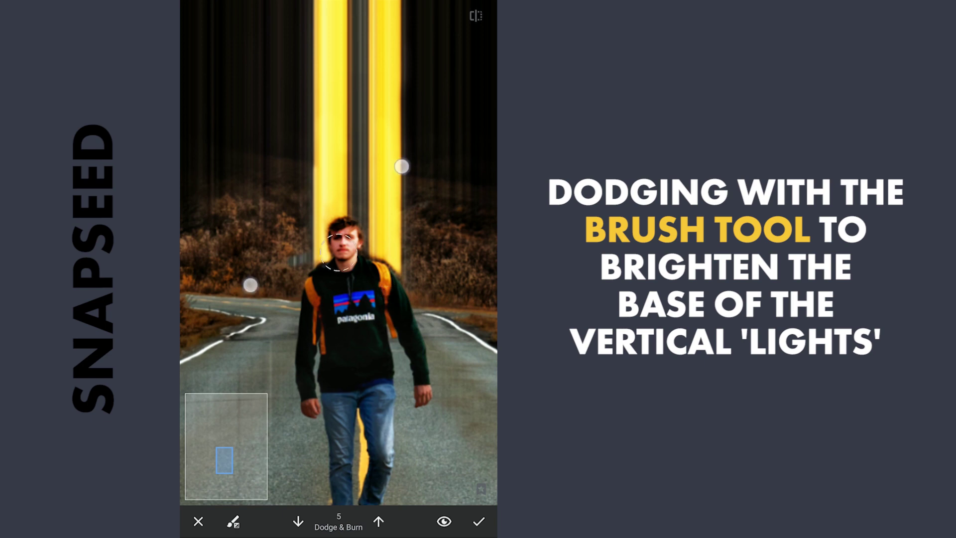
scroll(325, 226, "down", 2)
scroll(350, 285, "down", 2)
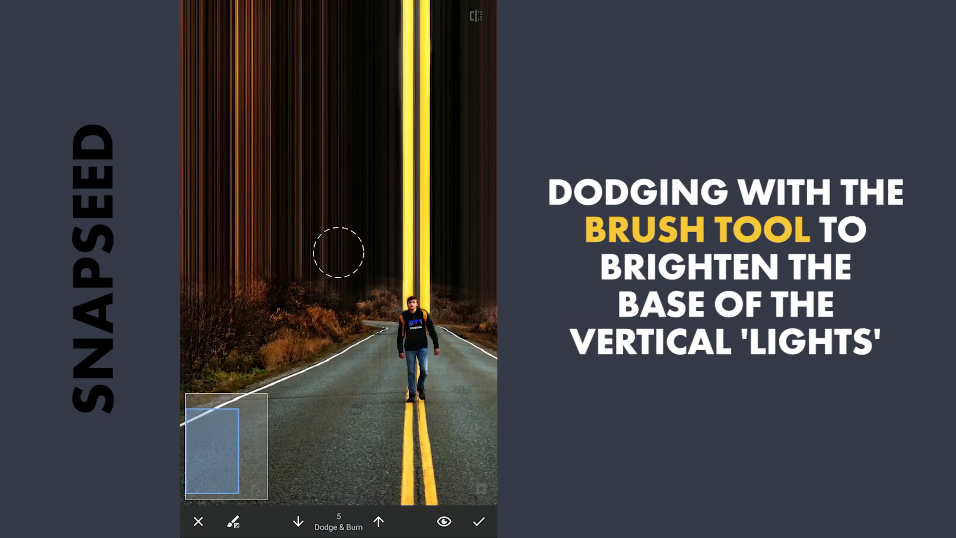
scroll(325, 252, "down", 3)
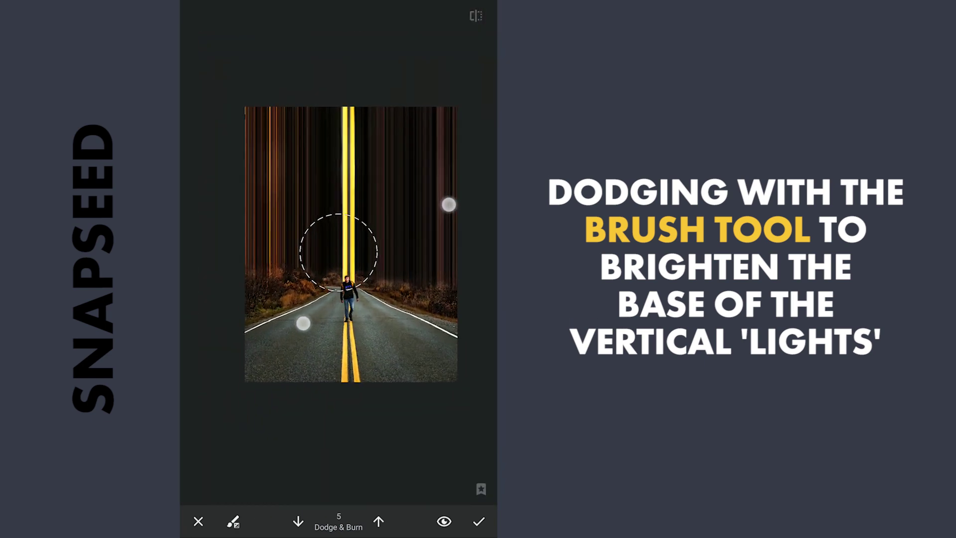
scroll(383, 290, "up", 3)
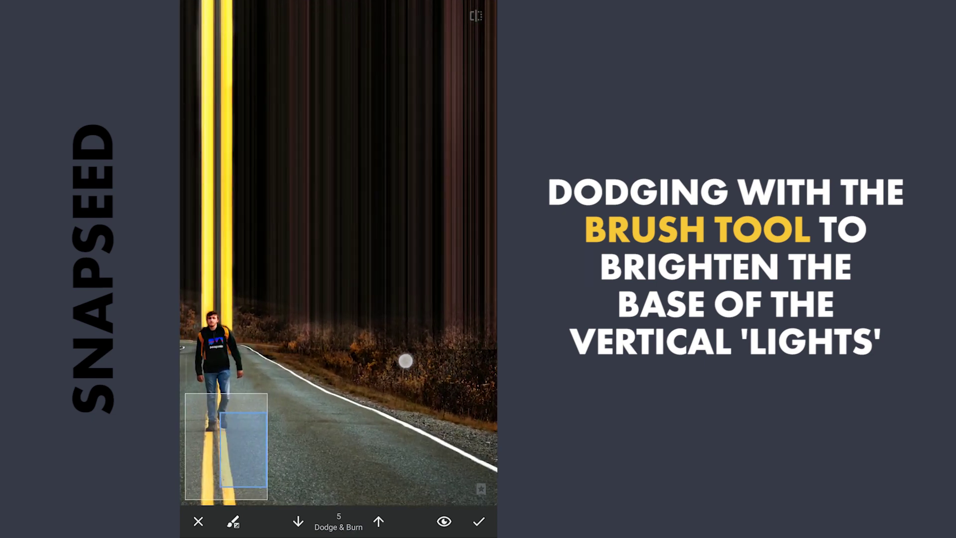
scroll(354, 235, "down", 3)
left_click(297, 520)
scroll(320, 342, "up", 3)
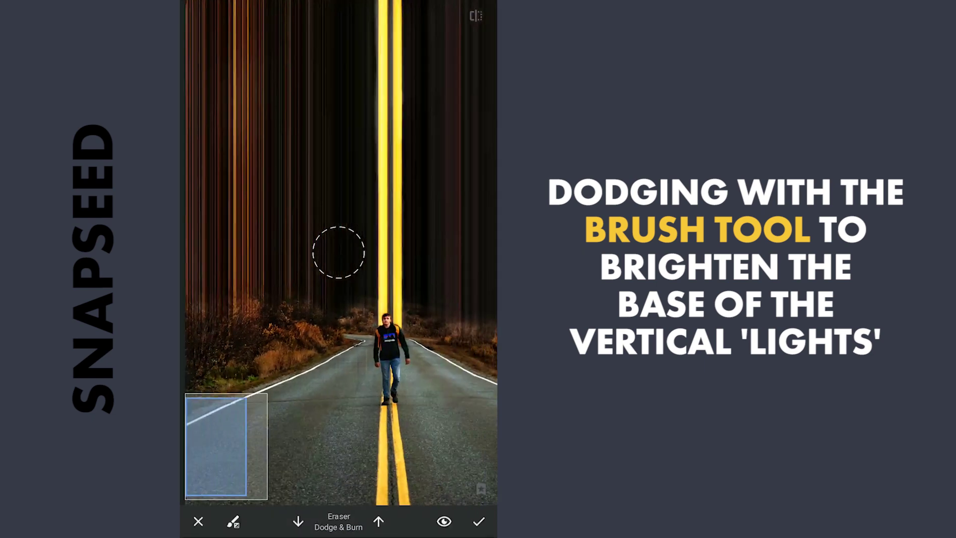
scroll(338, 251, "up", 1)
scroll(329, 269, "down", 3)
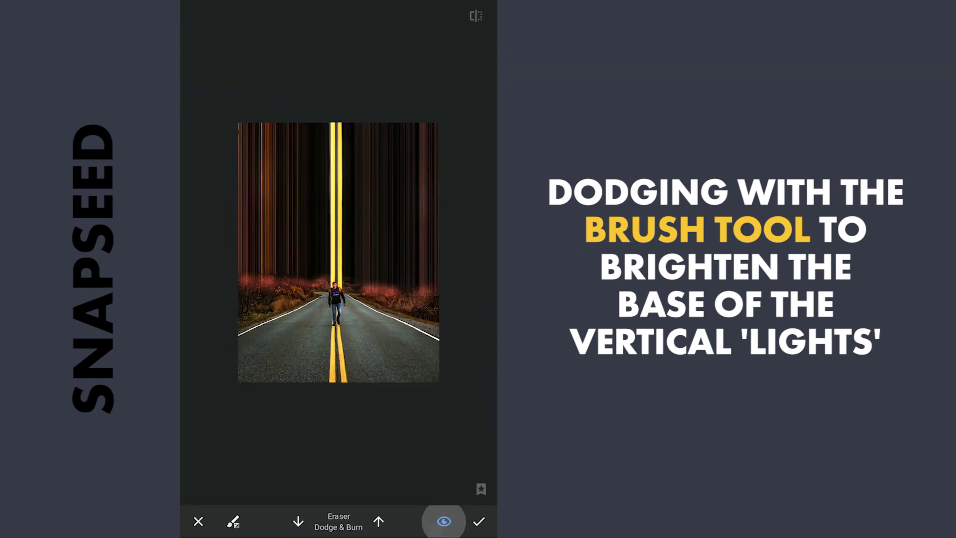
scroll(366, 328, "up", 1)
scroll(366, 332, "down", 3)
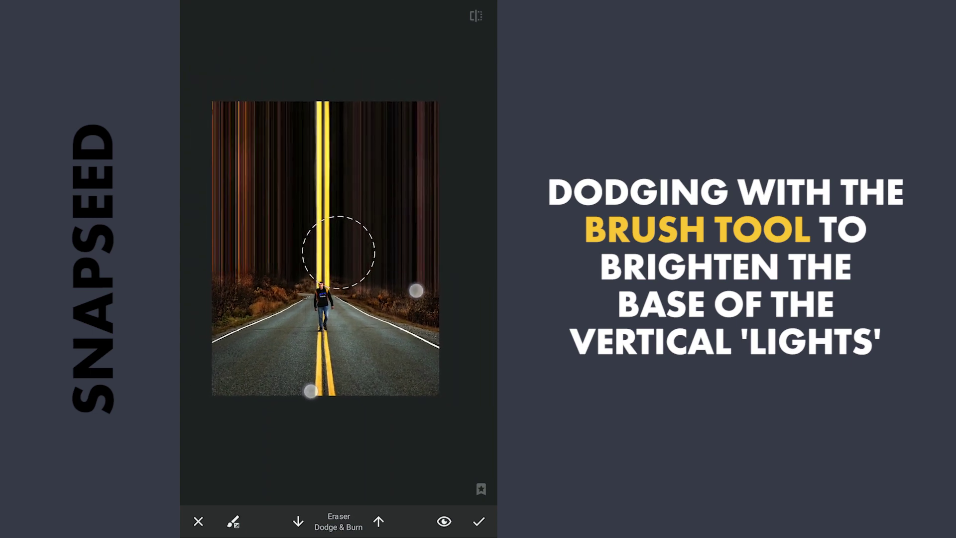
left_click(477, 520)
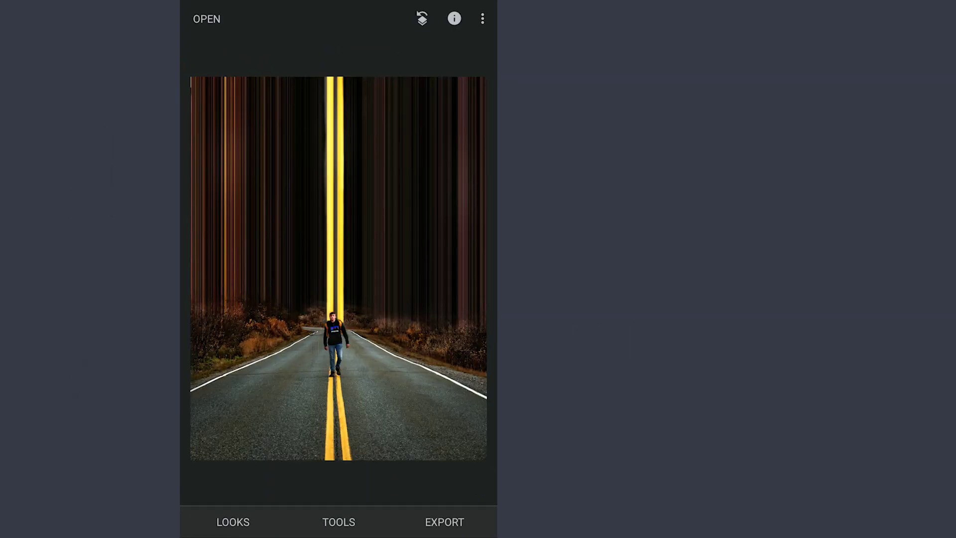
left_click(422, 15)
left_click(363, 474)
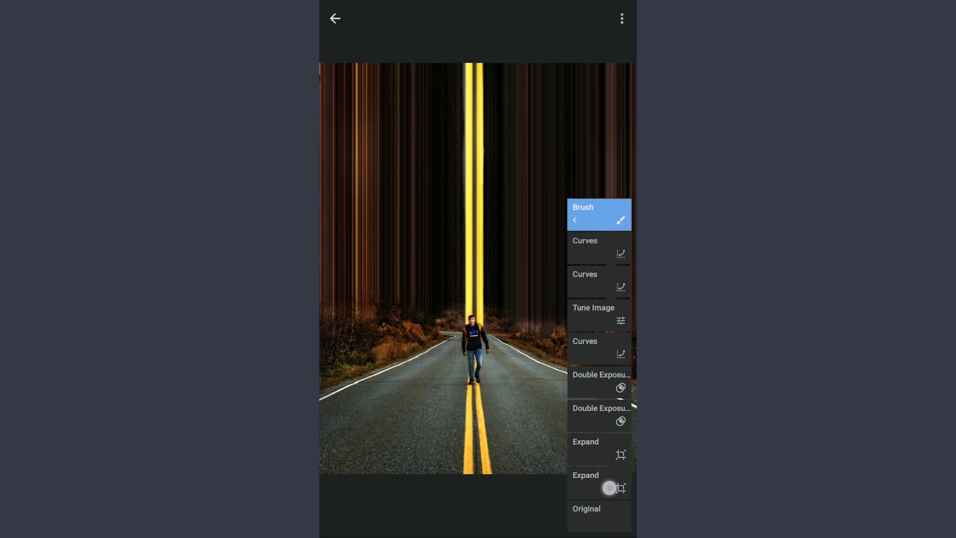